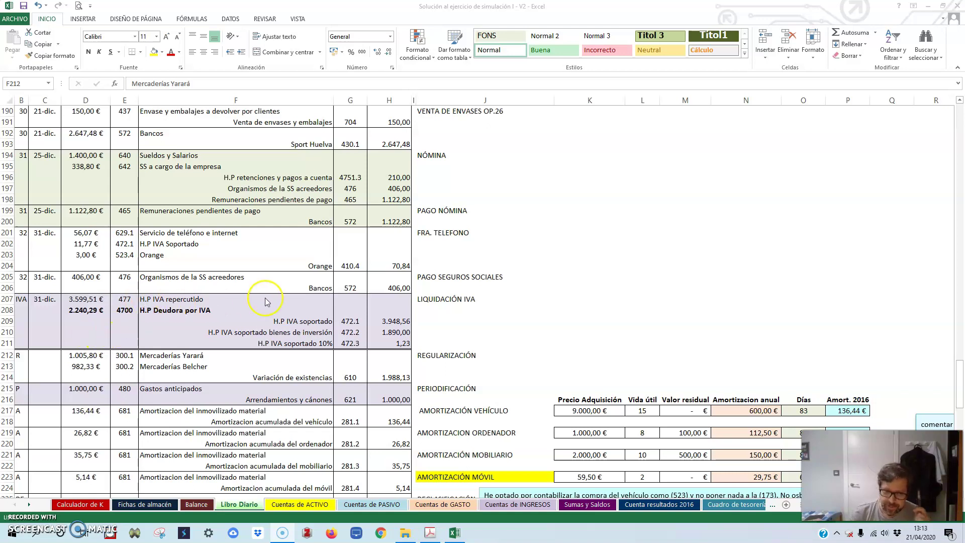
Review the 13-dic. FRA. VENTA entry (operation 26) in the Libro Diario, including its service income and Anticipos de clientes lines
{"action": "scroll", "coordinate": [264, 298], "scroll_direction": "up", "scroll_amount": 10}
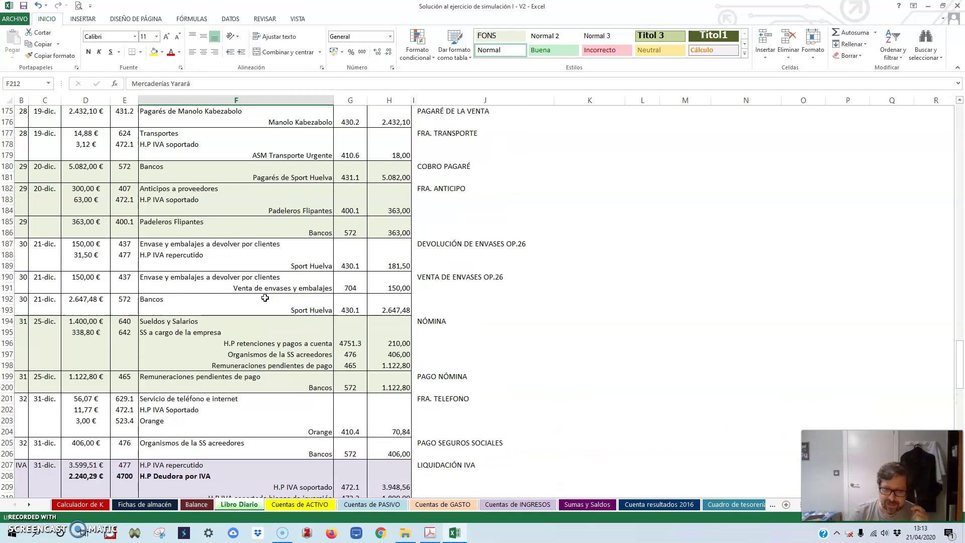
{"action": "scroll", "coordinate": [265, 297], "scroll_direction": "up", "scroll_amount": 5}
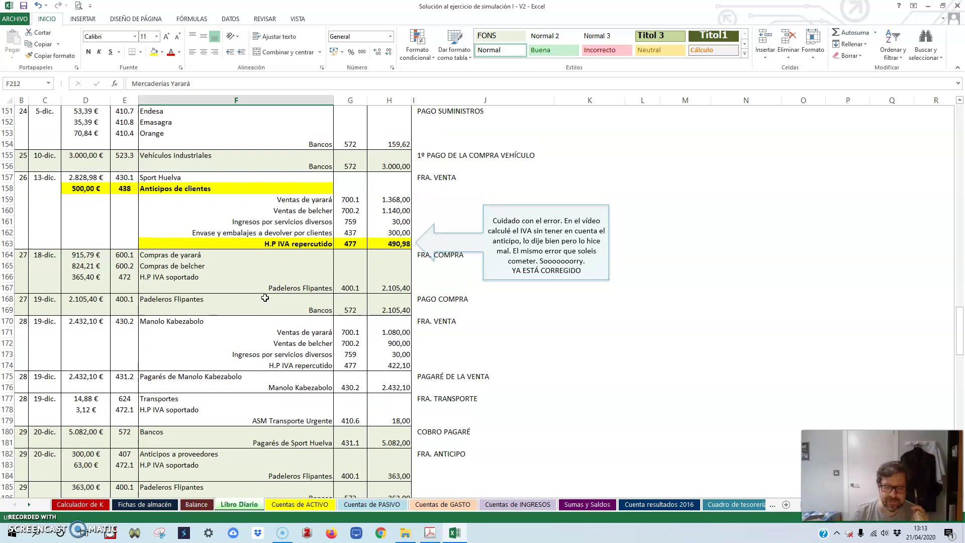
{"action": "left_click_drag", "start_coordinate": [23, 243], "coordinate": [387, 309]}
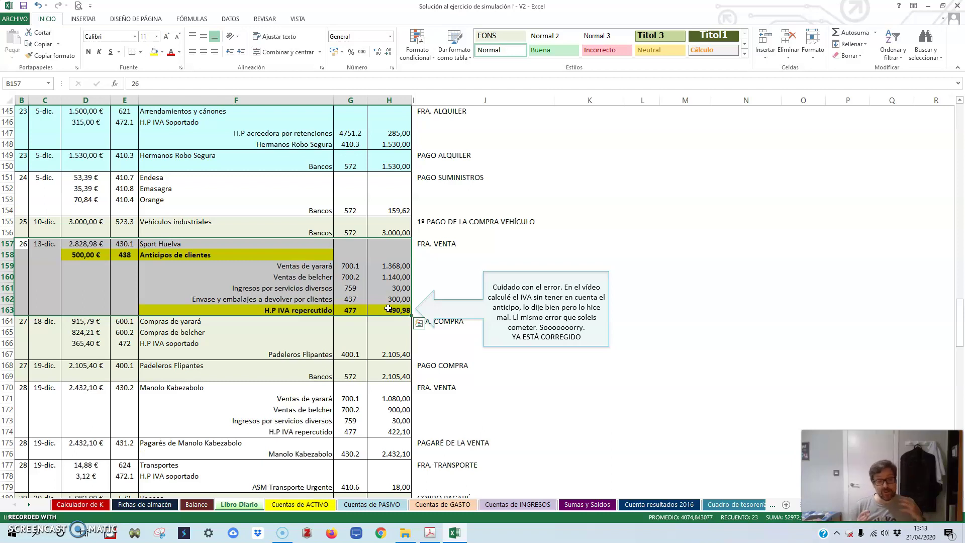
{"action": "left_click", "coordinate": [82, 281]}
{"action": "left_click", "coordinate": [274, 287]}
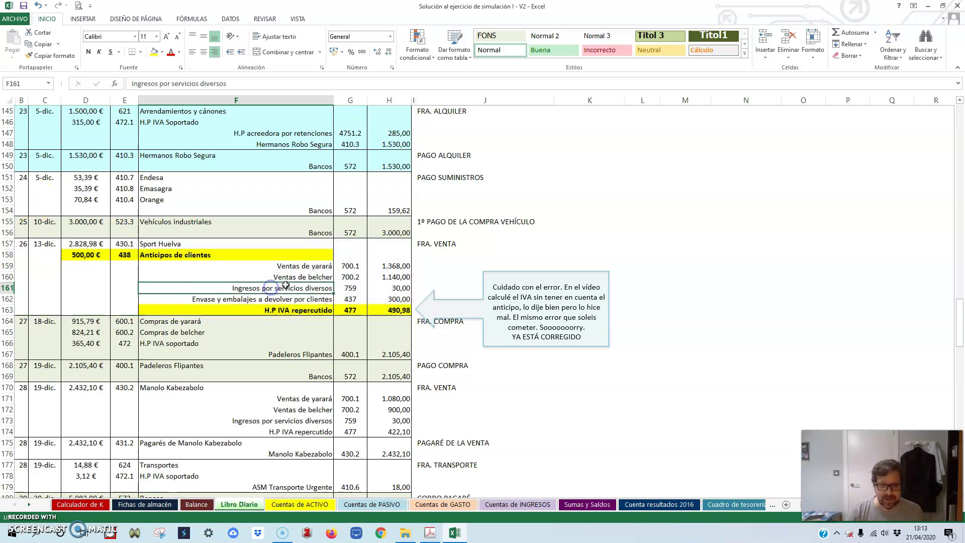
{"action": "left_click", "coordinate": [160, 255]}
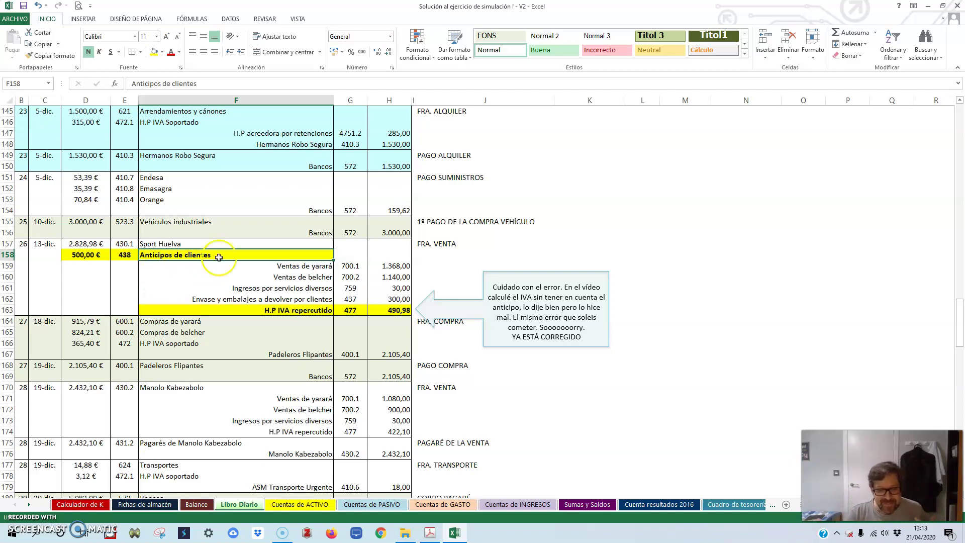
Examine how the H.P IVA repercutido of entry 26 is calculated from the sales, services and packaging amounts less the customer advance
{"action": "left_click", "coordinate": [387, 310]}
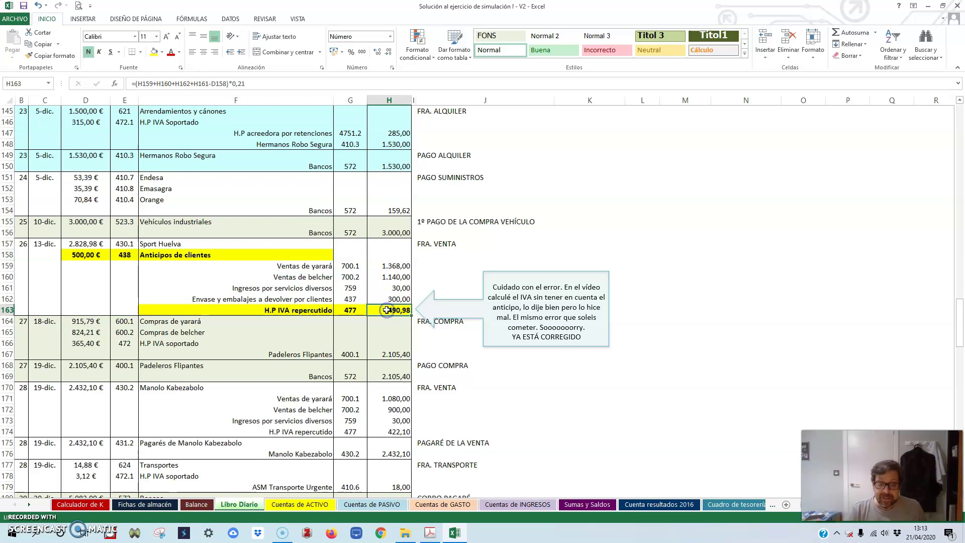
{"action": "left_click", "coordinate": [389, 296]}
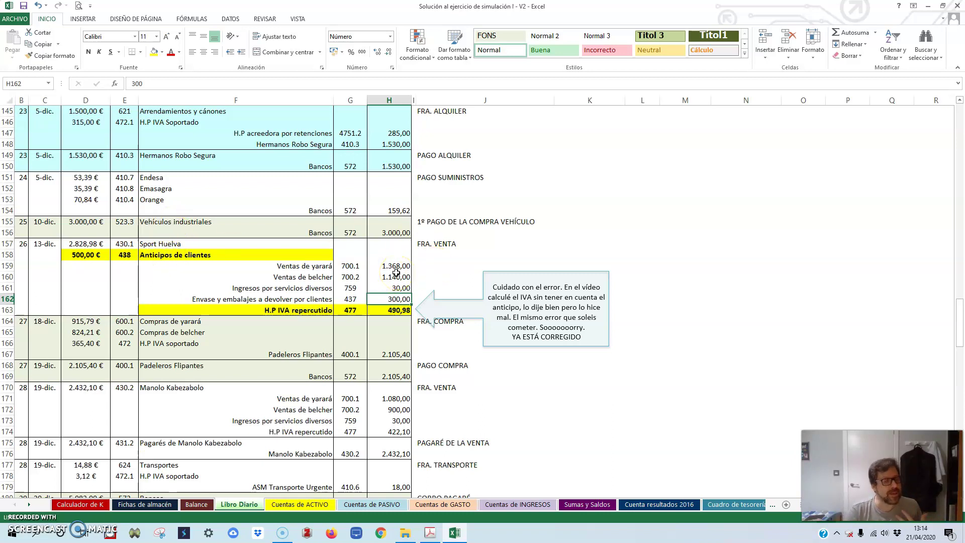
{"action": "key", "text": "Down"}
{"action": "left_click_drag", "start_coordinate": [388, 266], "coordinate": [388, 296]}
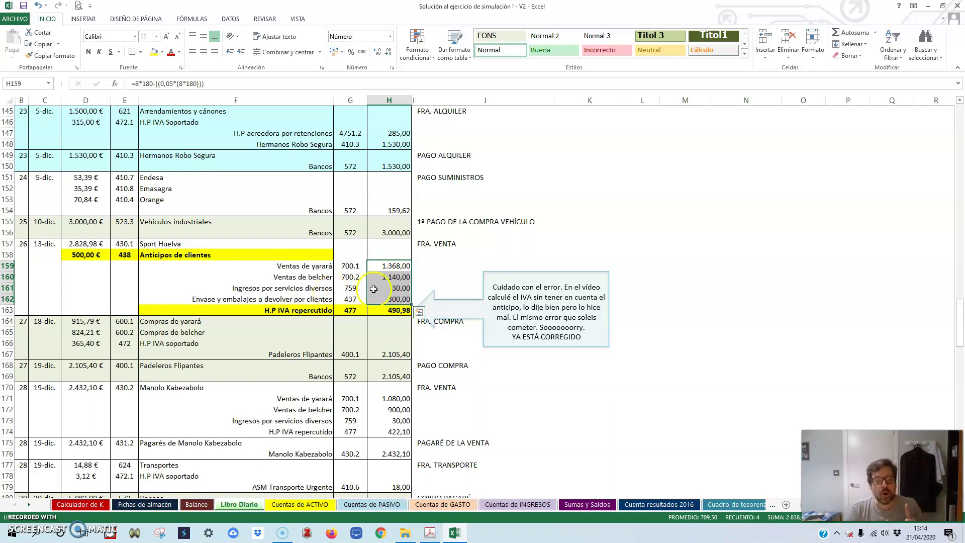
{"action": "left_click", "coordinate": [85, 255]}
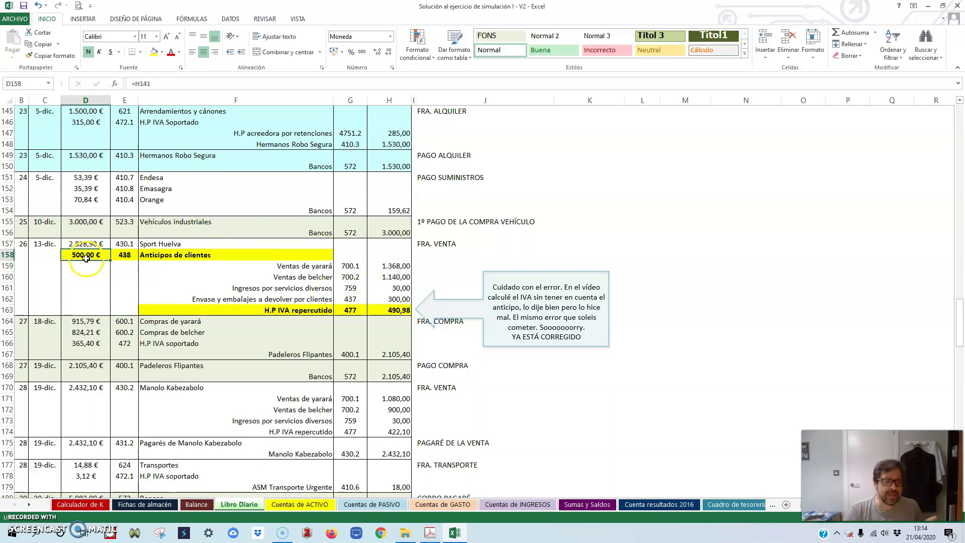
{"action": "left_click", "coordinate": [389, 308]}
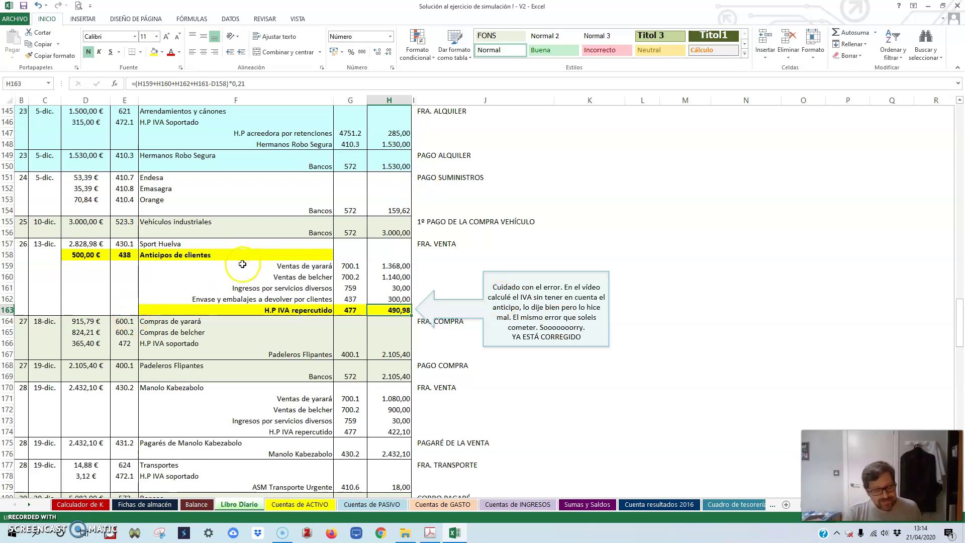
Find the REGULARIZACIÓN entry after the IVA settlement in the Libro Diario and view its Mercaderías Yarará and Belcher lines
{"action": "scroll", "coordinate": [246, 261], "scroll_direction": "down", "scroll_amount": 3}
{"action": "scroll", "coordinate": [245, 268], "scroll_direction": "up", "scroll_amount": 1}
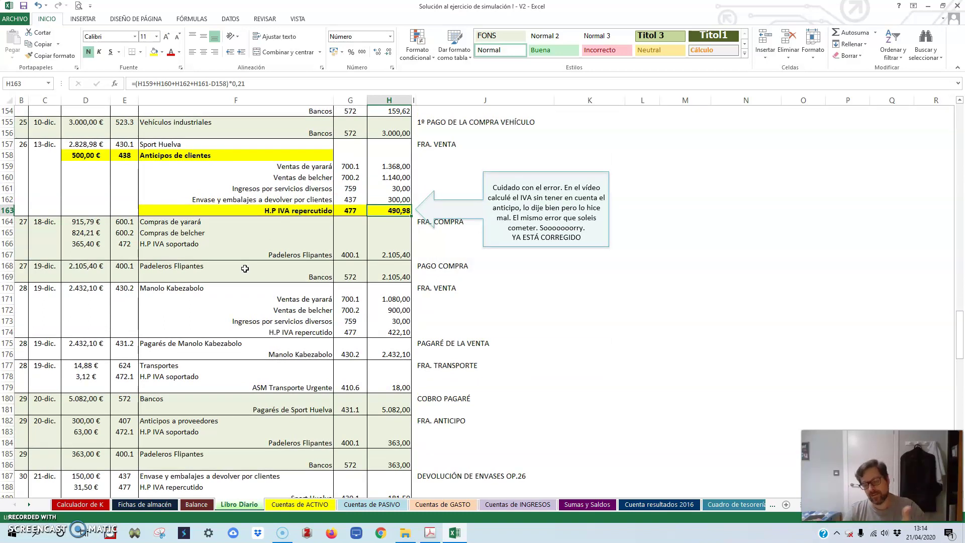
{"action": "scroll", "coordinate": [245, 268], "scroll_direction": "down", "scroll_amount": 7}
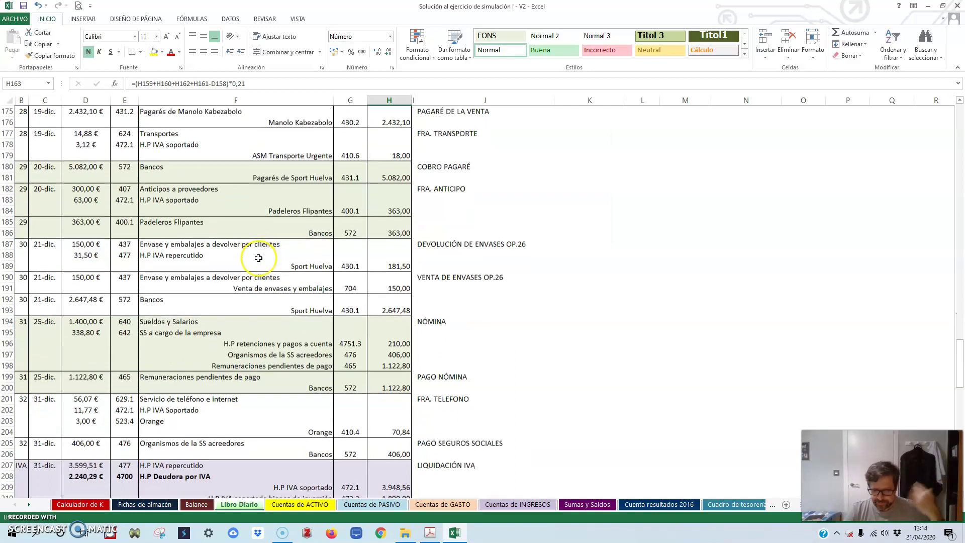
{"action": "scroll", "coordinate": [259, 257], "scroll_direction": "down", "scroll_amount": 3}
{"action": "scroll", "coordinate": [257, 259], "scroll_direction": "down", "scroll_amount": 6}
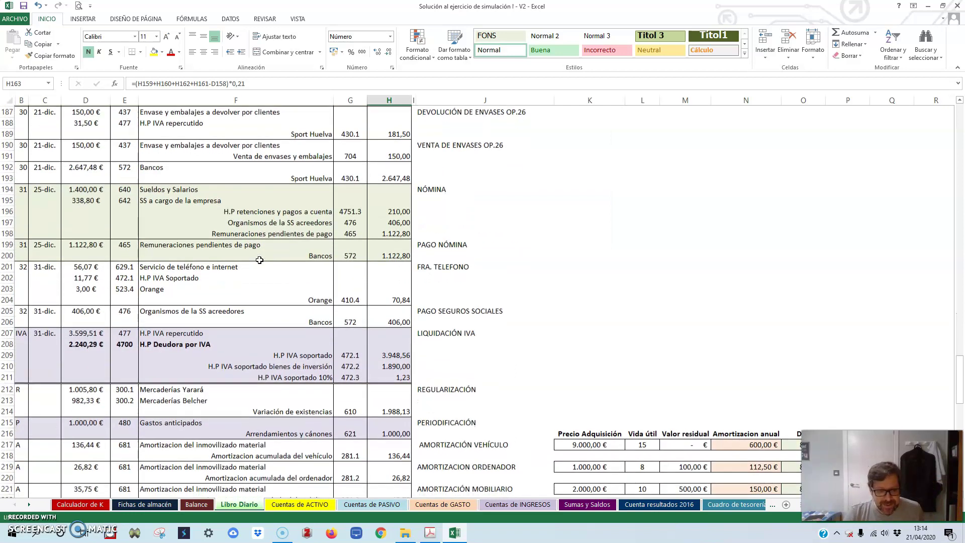
{"action": "scroll", "coordinate": [260, 259], "scroll_direction": "up", "scroll_amount": 1}
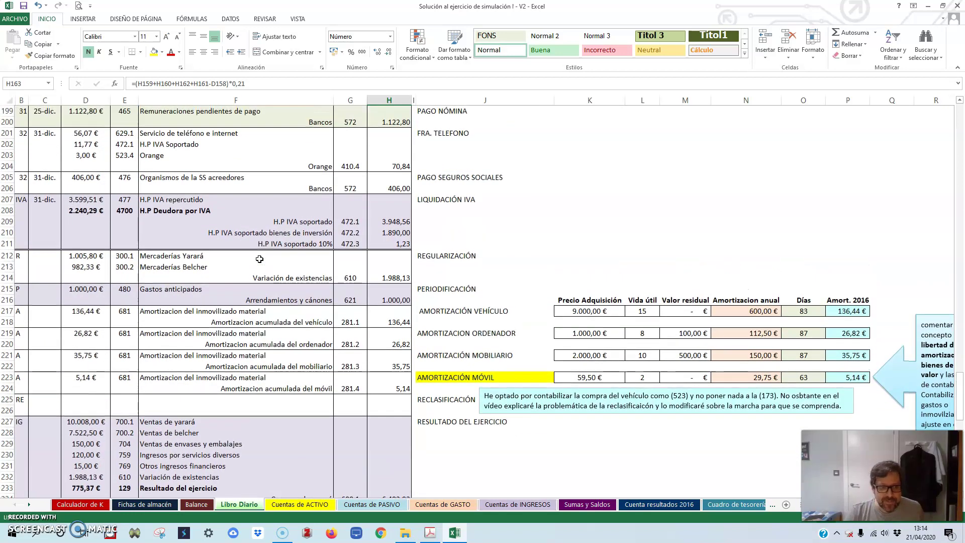
{"action": "left_click", "coordinate": [259, 259]}
{"action": "left_click", "coordinate": [160, 267]}
{"action": "scroll", "coordinate": [168, 244], "scroll_direction": "down", "scroll_amount": 2}
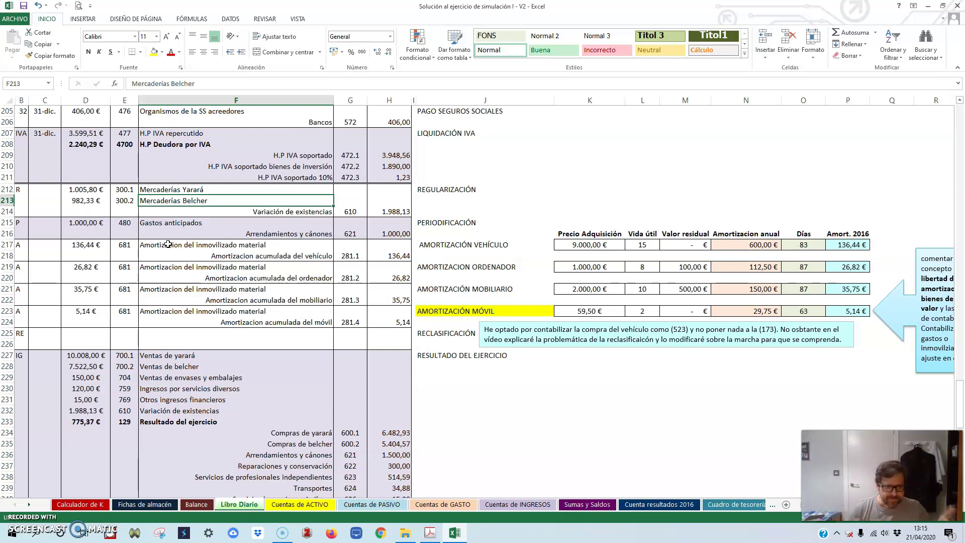
{"action": "left_click", "coordinate": [454, 191]}
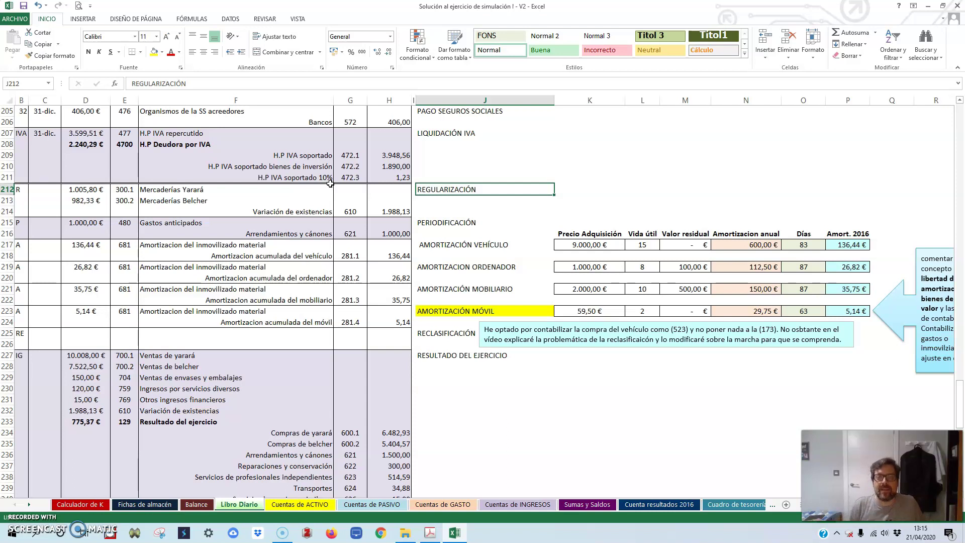
Inspect the regularization entry's debit amounts and accounts 300.1 and 300.2, including the source formula of the Yarará amount
{"action": "left_click_drag", "start_coordinate": [20, 189], "coordinate": [399, 209]}
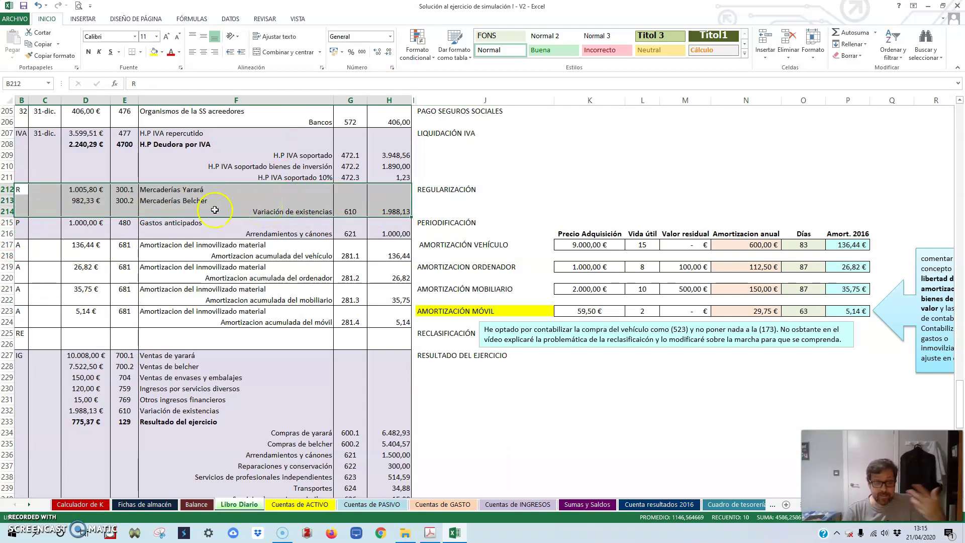
{"action": "left_click_drag", "start_coordinate": [85, 190], "coordinate": [92, 205]}
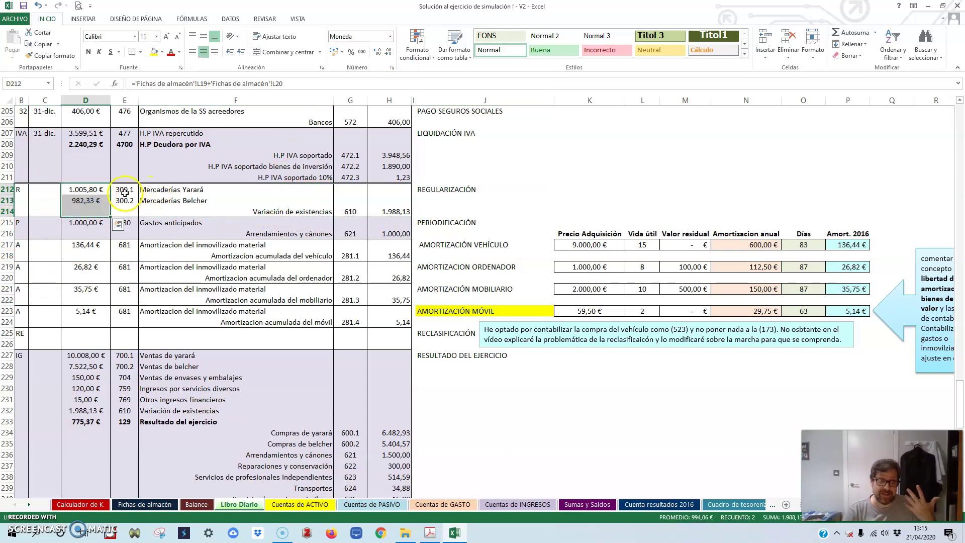
{"action": "left_click", "coordinate": [126, 192]}
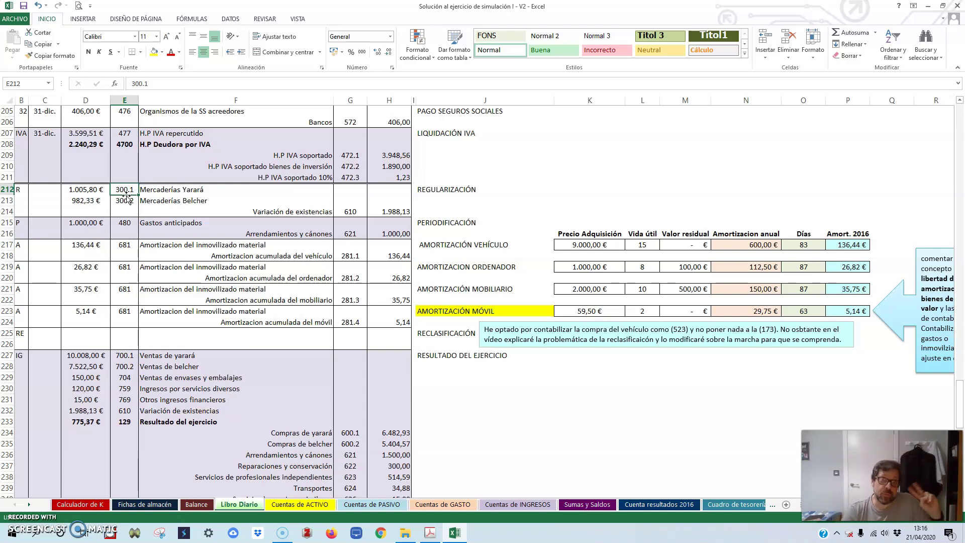
{"action": "left_click", "coordinate": [127, 199]}
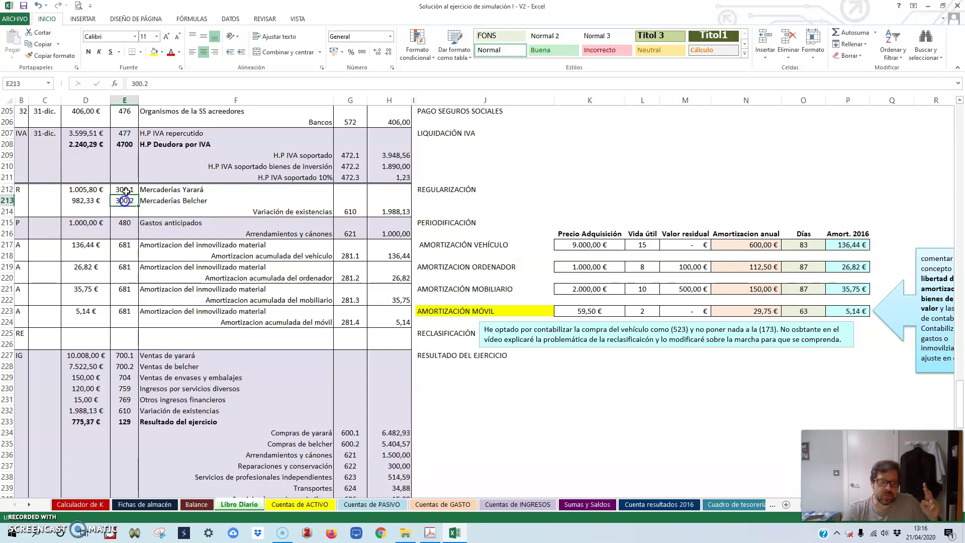
{"action": "left_click", "coordinate": [93, 190]}
{"action": "mouse_move", "coordinate": [93, 190]}
{"action": "left_mouse_down"}
{"action": "mouse_move", "coordinate": [95, 202]}
{"action": "mouse_move", "coordinate": [95, 192]}
{"action": "left_mouse_up"}
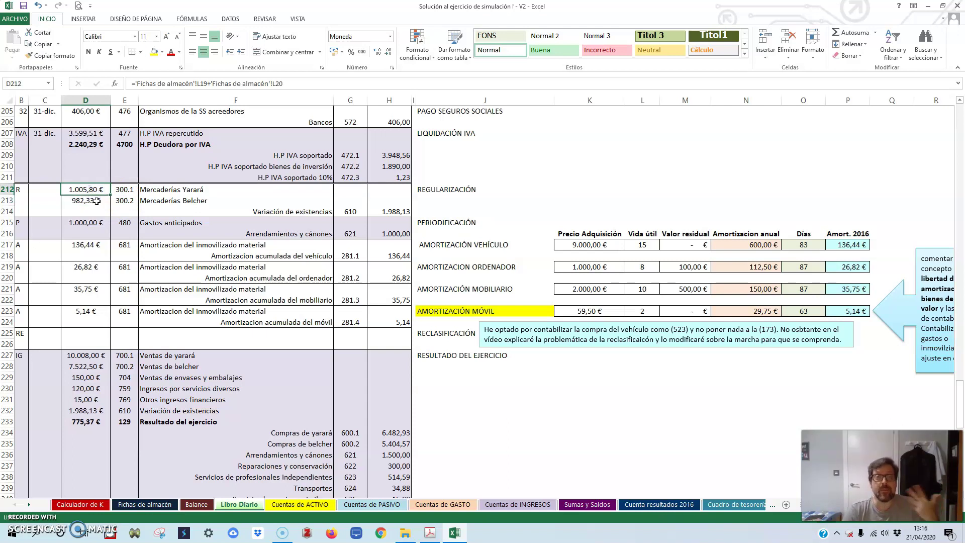
Open the Fichas de almacén sheet and check the valuation methods of the Palas Yarará and Palas Belcher cards
{"action": "left_click", "coordinate": [157, 505]}
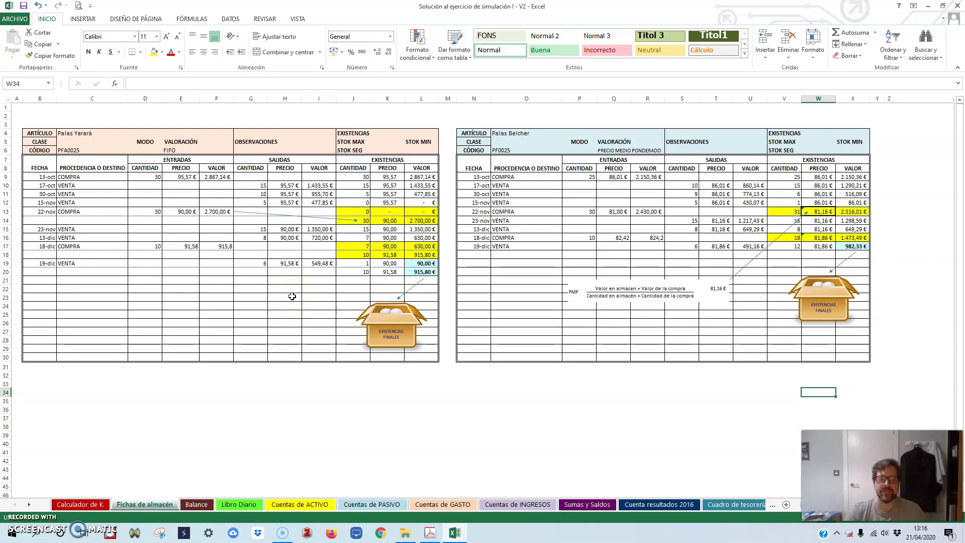
{"action": "left_click", "coordinate": [177, 150]}
{"action": "left_click", "coordinate": [616, 150]}
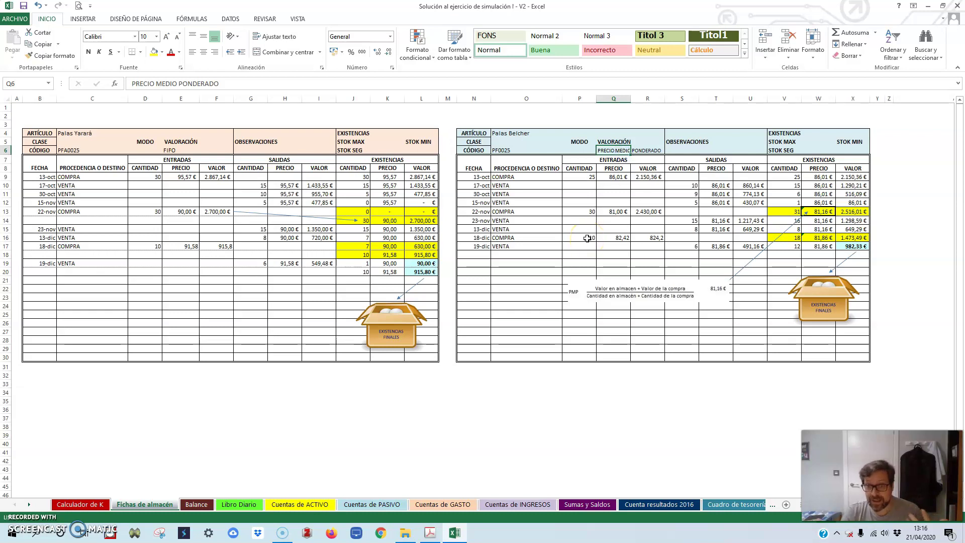
Examine the quantities, prices and values of the final stock in the last two rows of the Palas Yarará card
{"action": "left_click_drag", "start_coordinate": [421, 263], "coordinate": [421, 272]}
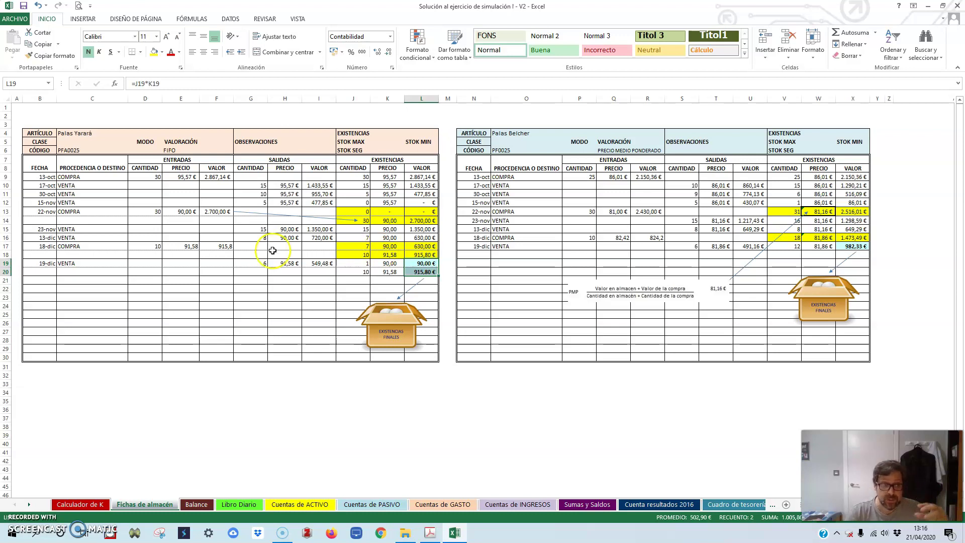
{"action": "left_click", "coordinate": [377, 271]}
{"action": "left_click", "coordinate": [359, 271]}
{"action": "left_click", "coordinate": [387, 272]}
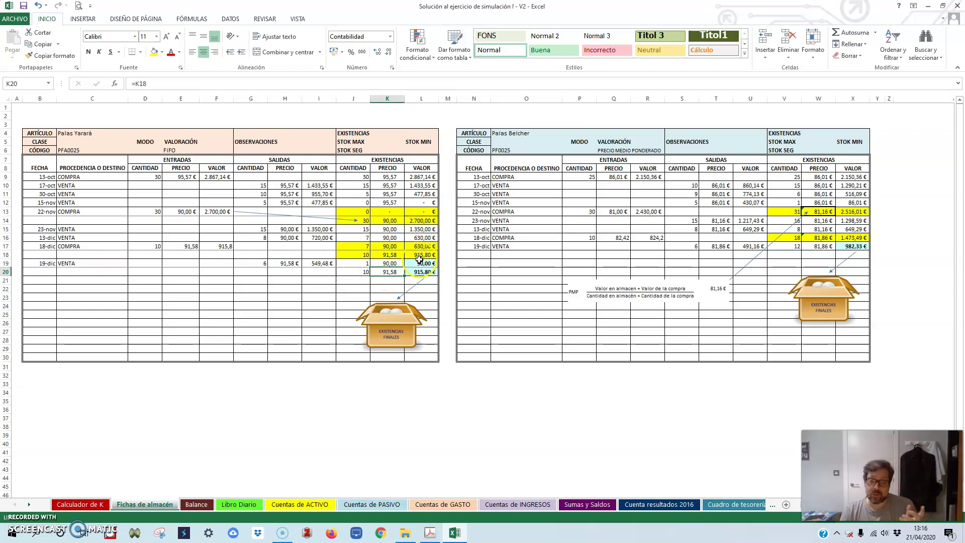
{"action": "left_click_drag", "start_coordinate": [420, 263], "coordinate": [419, 271]}
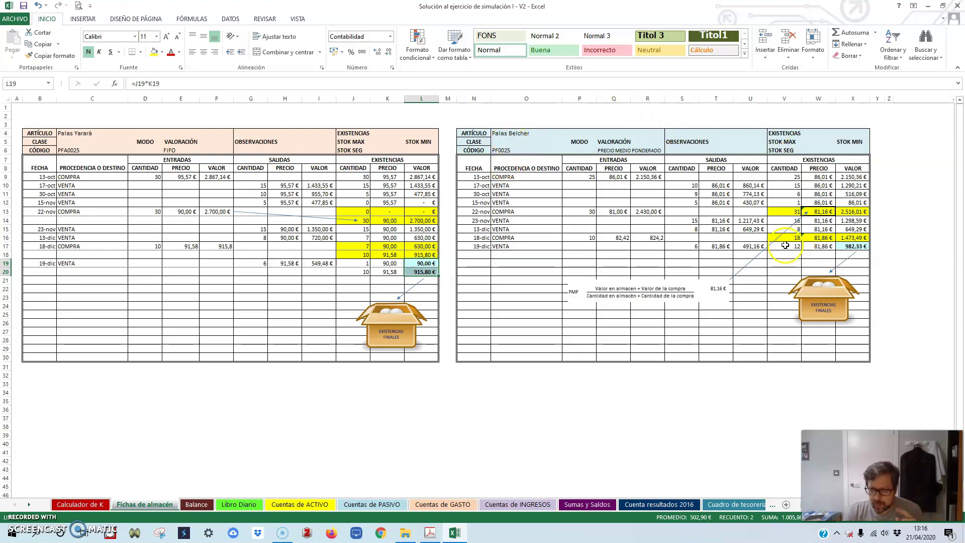
Check the quantity, price and value of the final stock on the Palas Belcher card's 19-dic row
{"action": "left_click", "coordinate": [786, 246]}
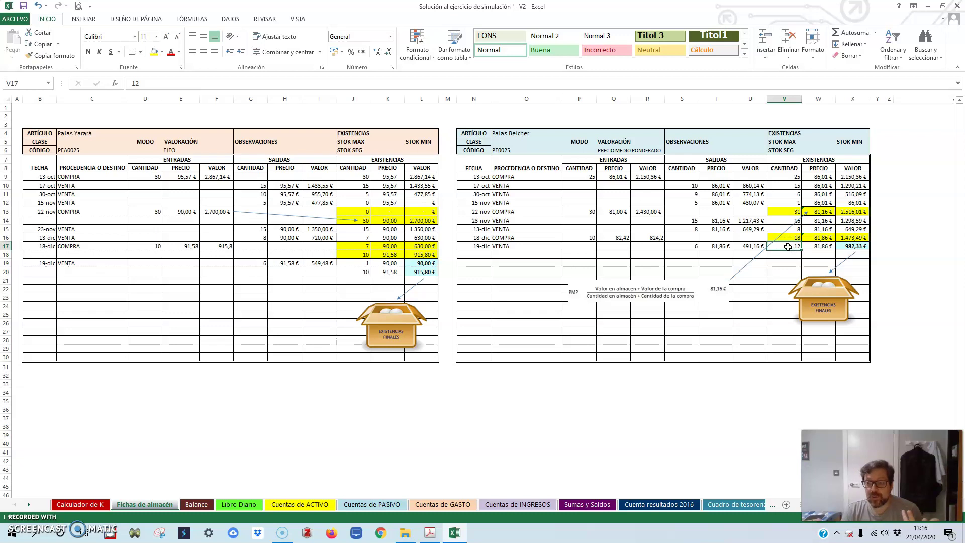
{"action": "left_click", "coordinate": [819, 247]}
{"action": "left_click", "coordinate": [855, 246]}
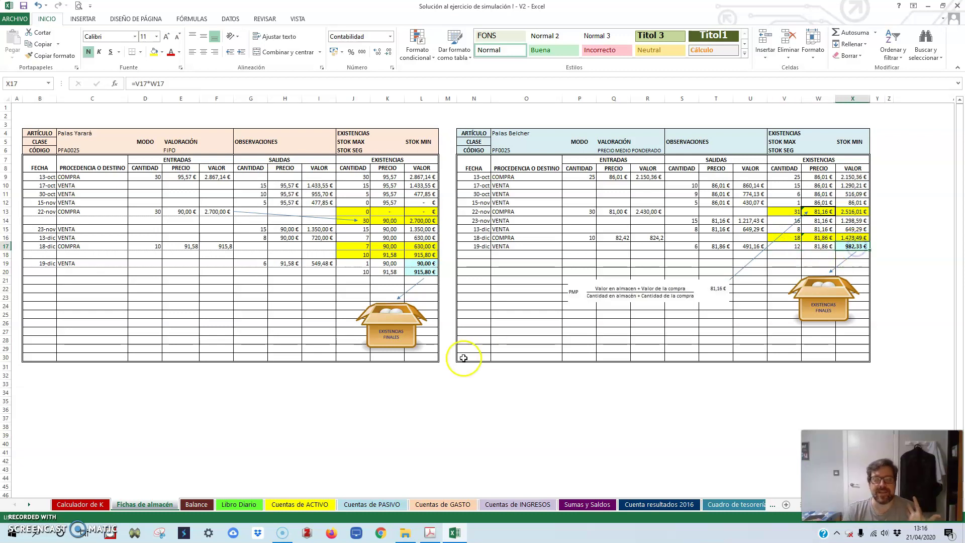
Return to the Libro Diario and compare the two merchandise debits with the Variación de existencias credit in account 610
{"action": "left_click", "coordinate": [239, 504]}
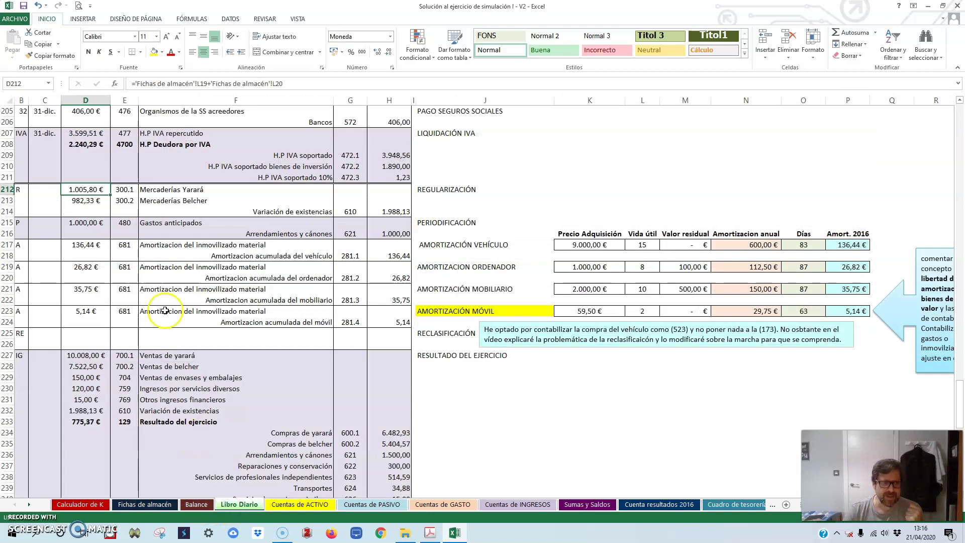
{"action": "left_click_drag", "start_coordinate": [88, 190], "coordinate": [86, 201]}
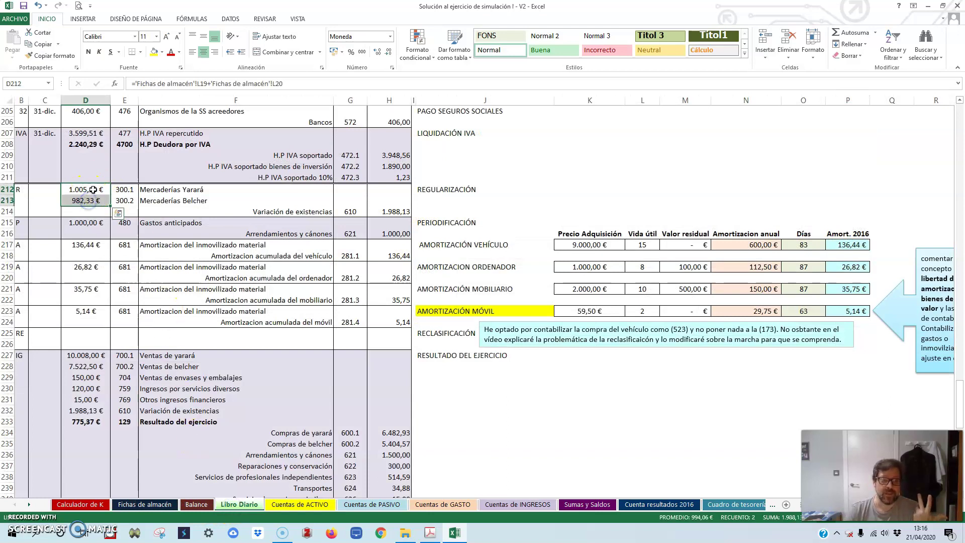
{"action": "left_click", "coordinate": [387, 212]}
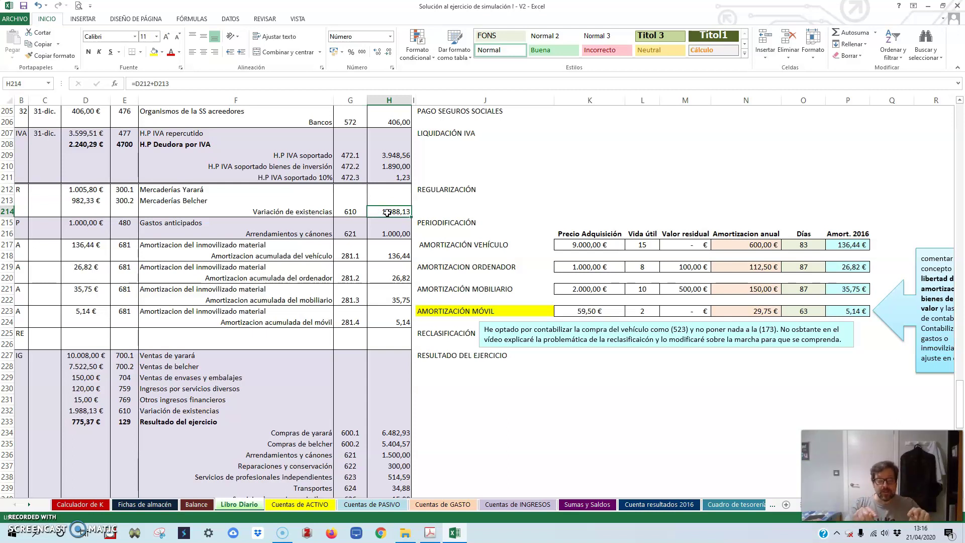
{"action": "left_click", "coordinate": [358, 212]}
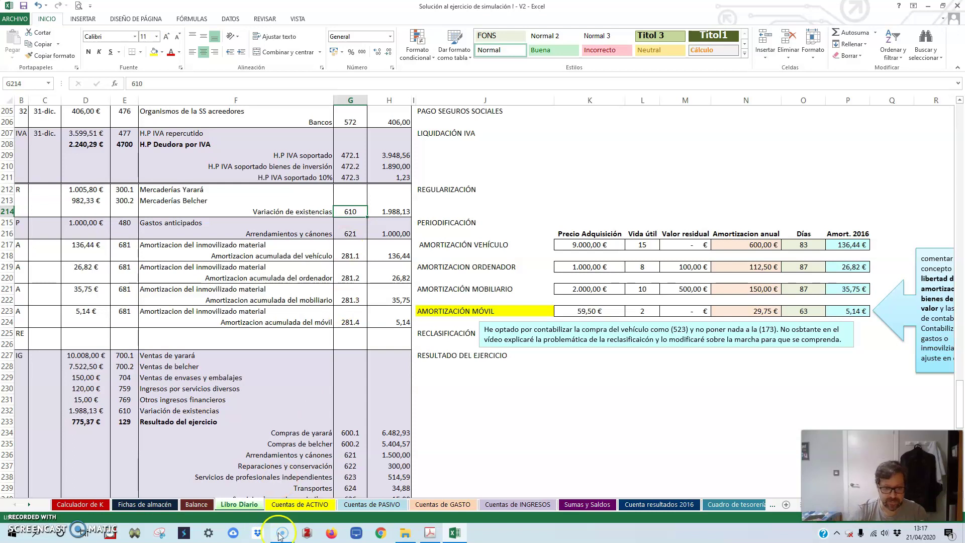
Open the Cuentas de GASTO sheet and look through its expense ledger accounts down to the last row of accounts
{"action": "left_click", "coordinate": [444, 504]}
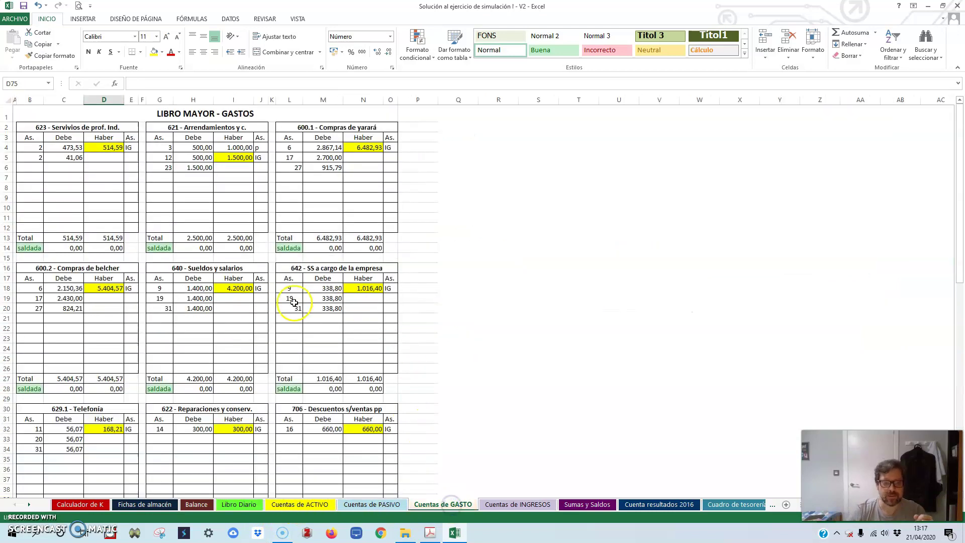
{"action": "scroll", "coordinate": [296, 308], "scroll_direction": "down", "scroll_amount": 6}
{"action": "scroll", "coordinate": [298, 309], "scroll_direction": "down", "scroll_amount": 6}
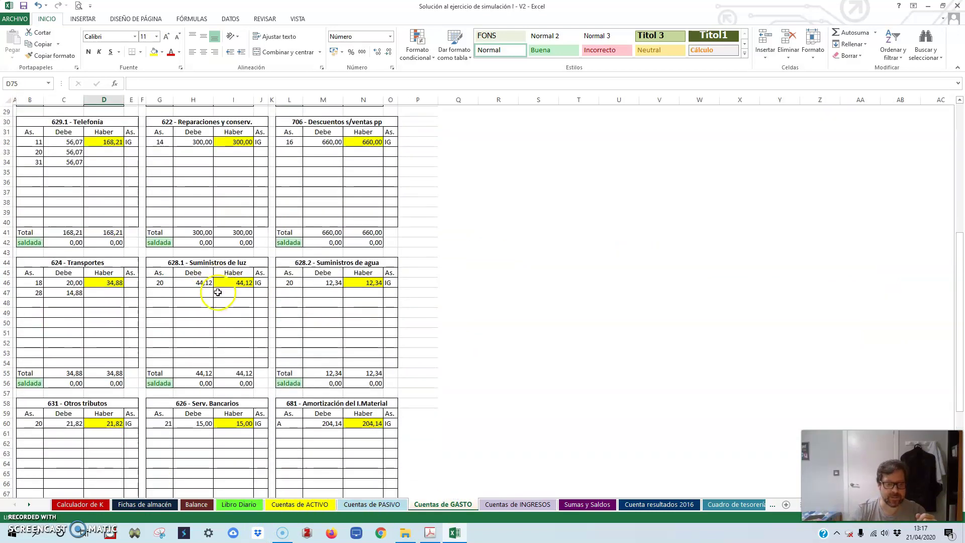
{"action": "scroll", "coordinate": [200, 340], "scroll_direction": "down", "scroll_amount": 4}
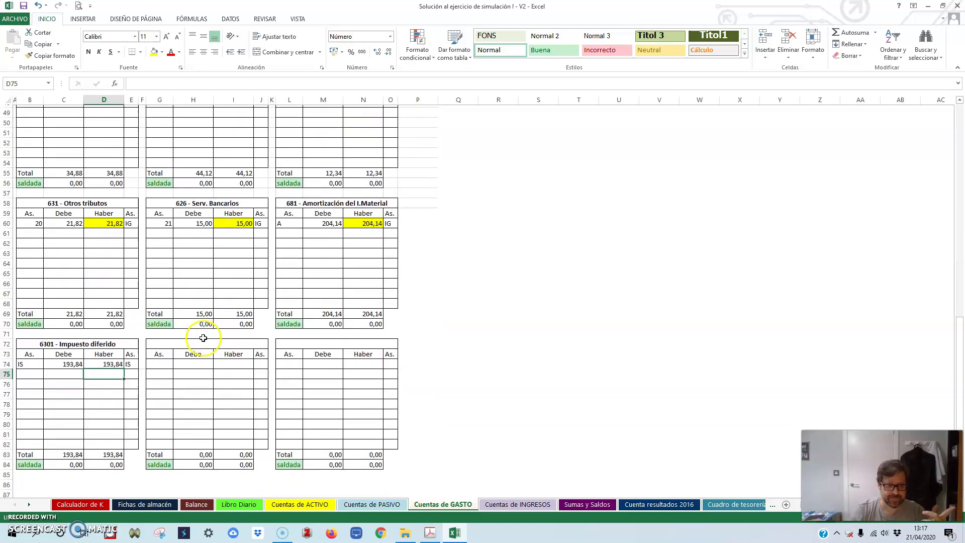
Find account 610 Variación de existencias in the Cuentas de INGRESOS sheet and compare it with its credit in the Libro Diario
{"action": "scroll", "coordinate": [292, 283], "scroll_direction": "up", "scroll_amount": 12}
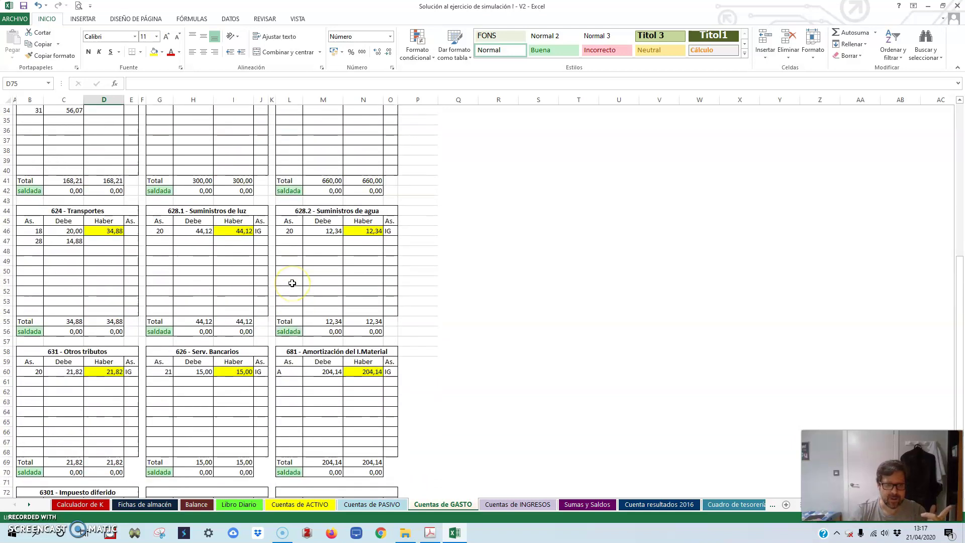
{"action": "scroll", "coordinate": [292, 282], "scroll_direction": "up", "scroll_amount": 3}
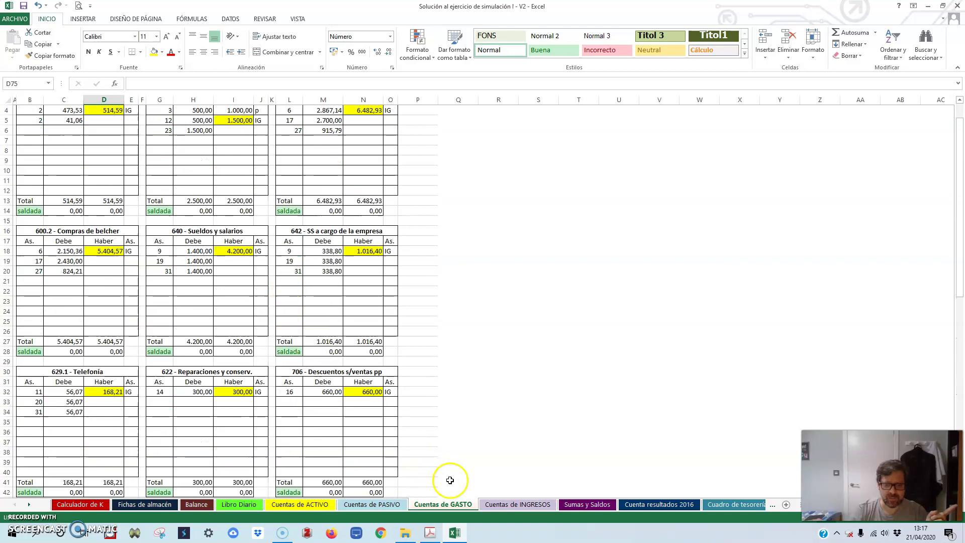
{"action": "left_click", "coordinate": [480, 505]}
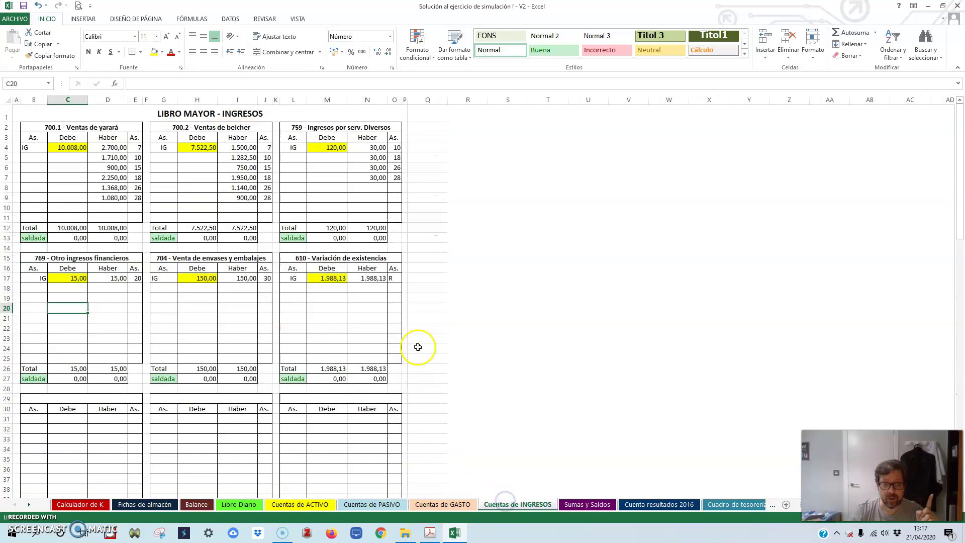
{"action": "left_click", "coordinate": [331, 258]}
{"action": "left_click", "coordinate": [329, 283]}
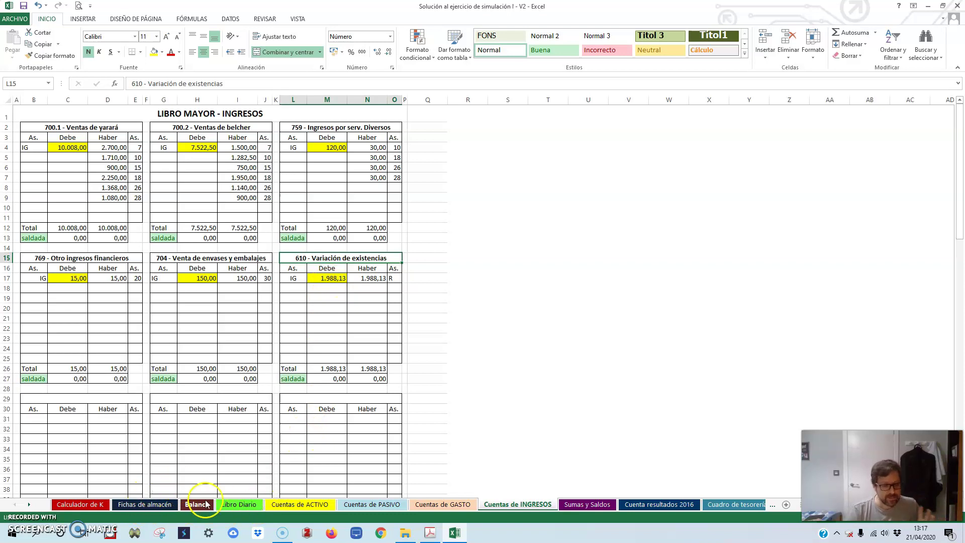
{"action": "left_click", "coordinate": [238, 505]}
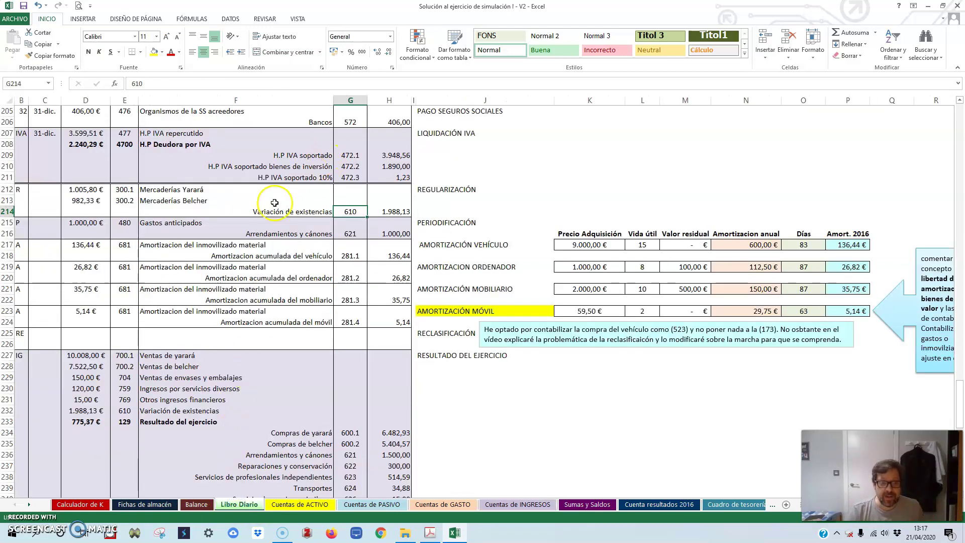
{"action": "left_click", "coordinate": [382, 212]}
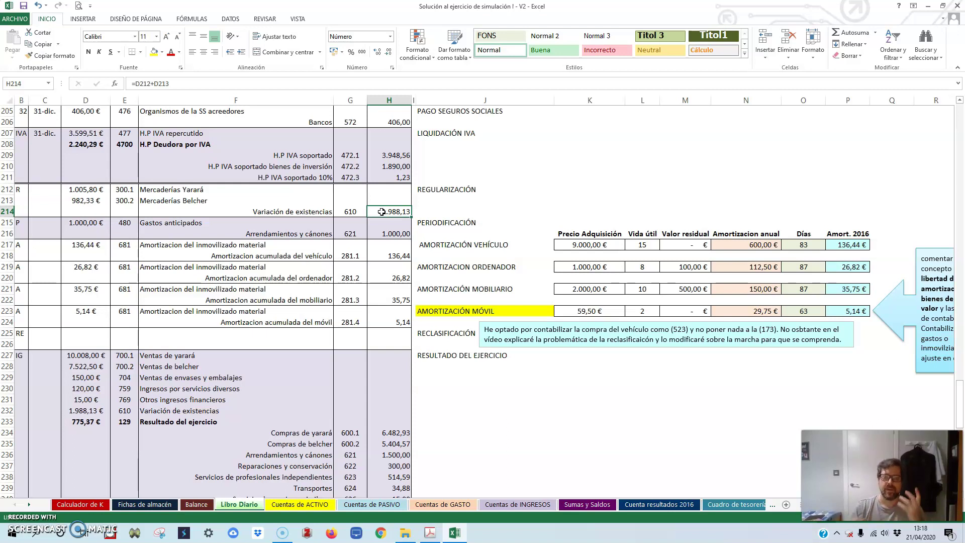
Enter the label RDO. COMPRAVENTA in cell K212, on the REGULARIZACIÓN row
{"action": "left_click", "coordinate": [549, 190]}
{"action": "left_click", "coordinate": [567, 188]}
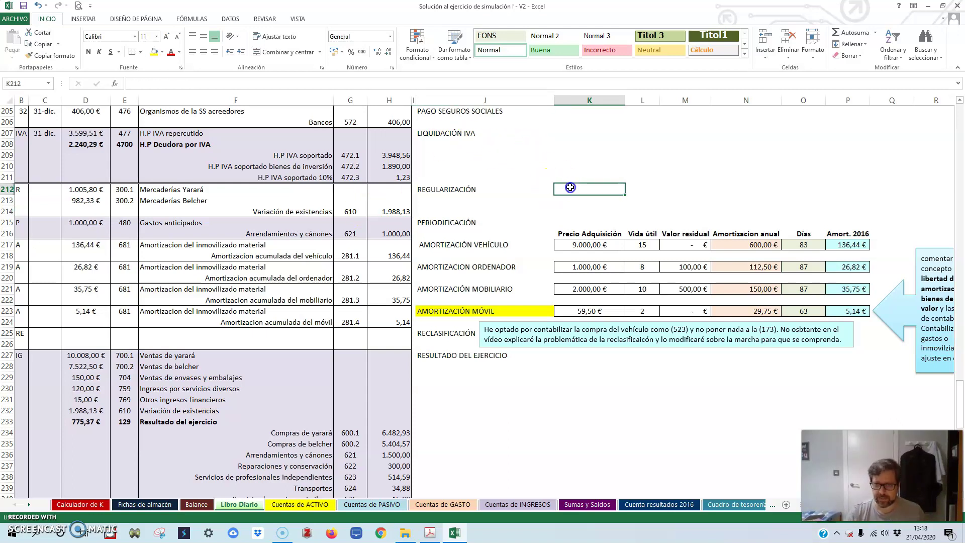
{"action": "type", "text": "MARGEN CO"}
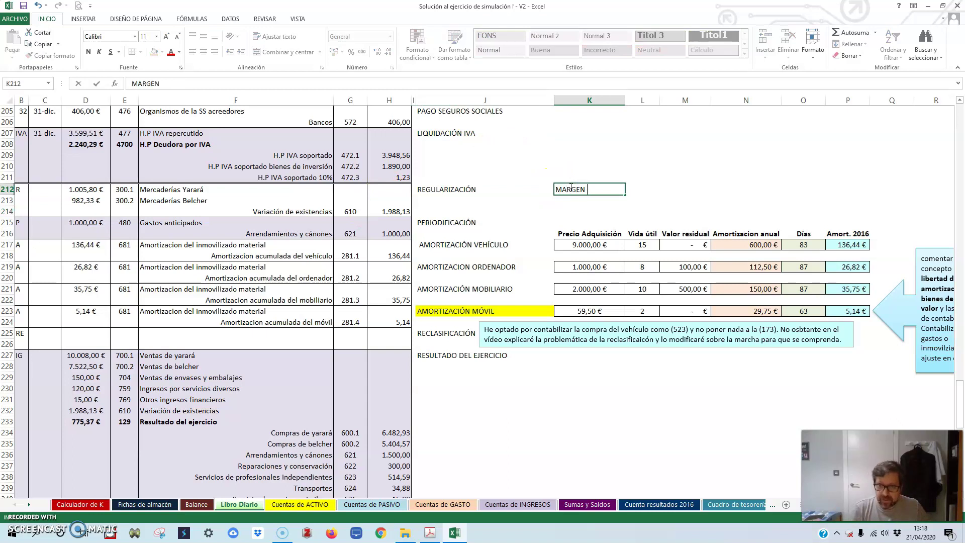
{"action": "key", "text": "BackSpace"}
{"action": "key", "text": "BackSpace"}
{"action": "key", "text": "BackSpace"}
{"action": "key", "text": "BackSpace"}
{"action": "key", "text": "BackSpace"}
{"action": "key", "text": "BackSpace"}
{"action": "key", "text": "BackSpace"}
{"action": "key", "text": "BackSpace"}
{"action": "key", "text": "BackSpace"}
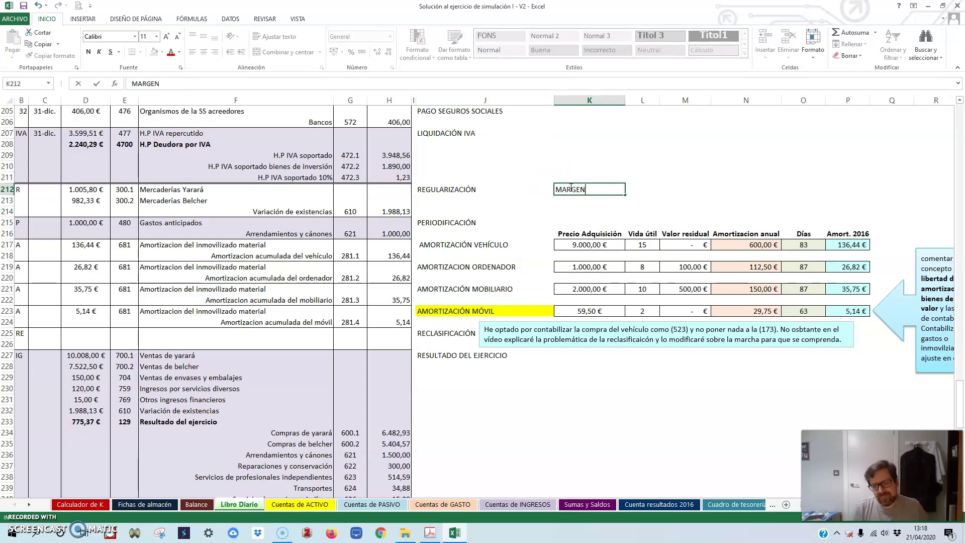
{"action": "type", "text": "R"}
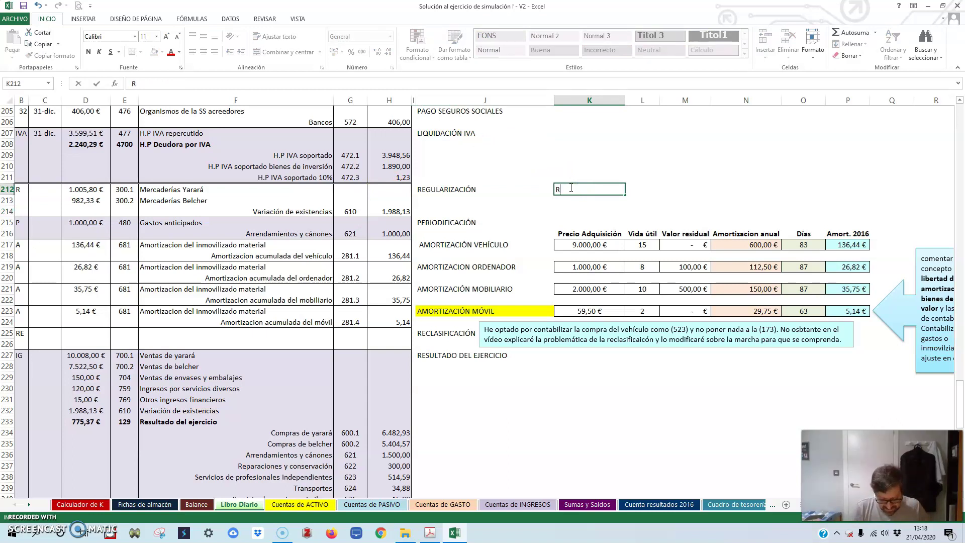
{"action": "type", "text": "DO. COMPRABENTA"}
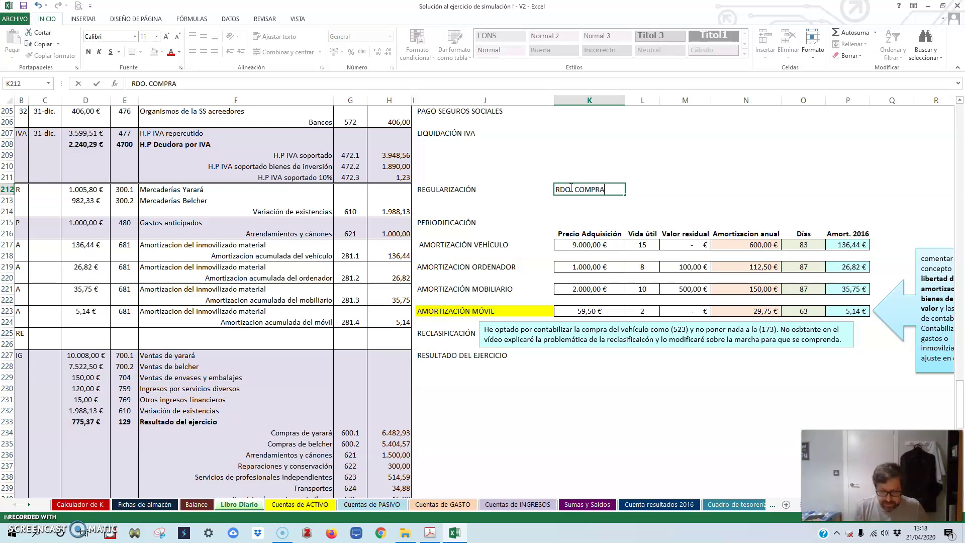
{"action": "key", "text": "BackSpace"}
{"action": "key", "text": "BackSpace"}
{"action": "key", "text": "BackSpace"}
{"action": "key", "text": "BackSpace"}
{"action": "key", "text": "BackSpace"}
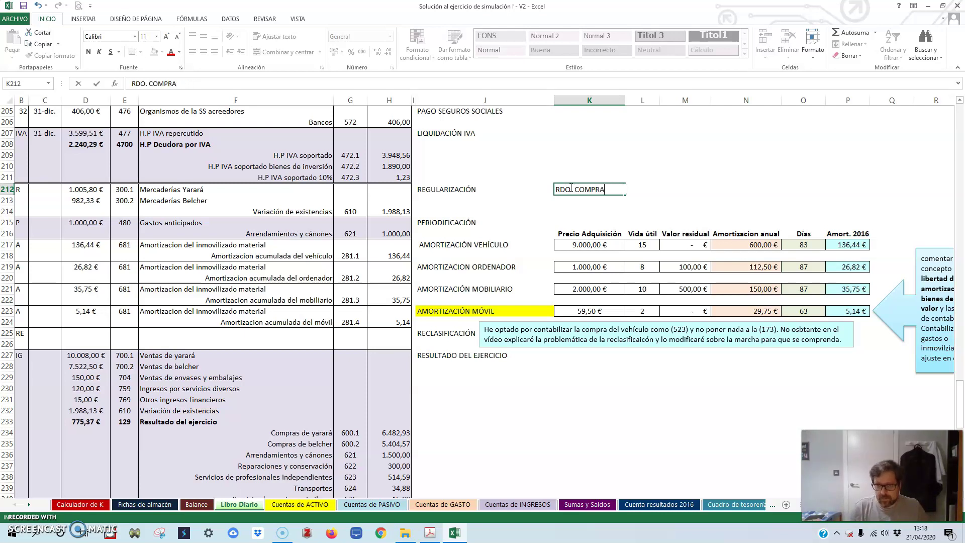
{"action": "type", "text": "VENTA"}
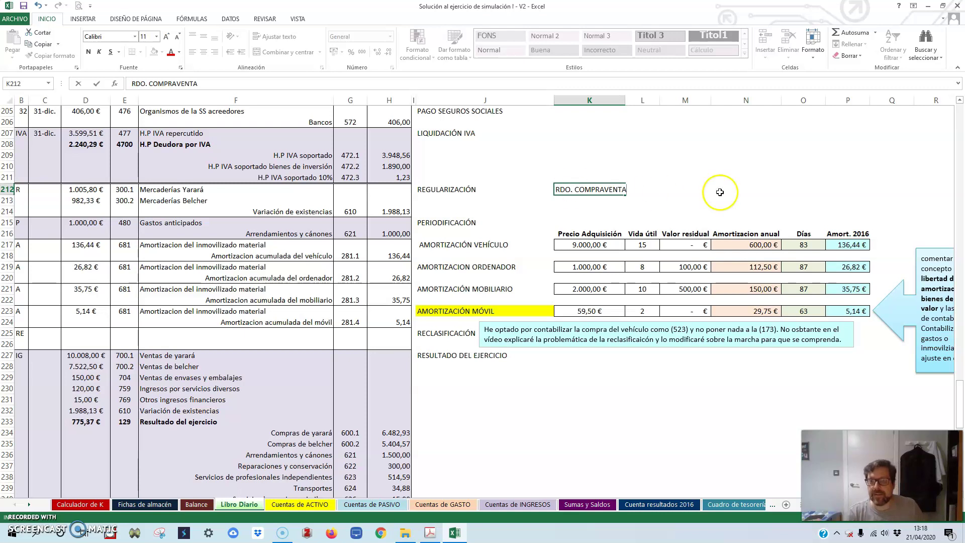
Enter the headings VENTAS, (-) COMPRAS and (+-) VARIACIÓN DE EX. in cells L211 to N211
{"action": "left_click", "coordinate": [652, 180]}
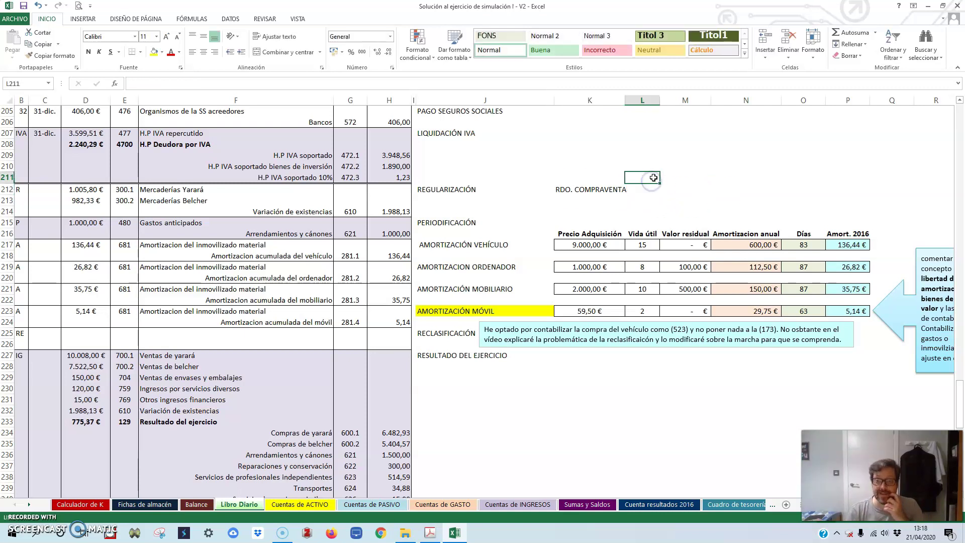
{"action": "type", "text": "VENTAS"}
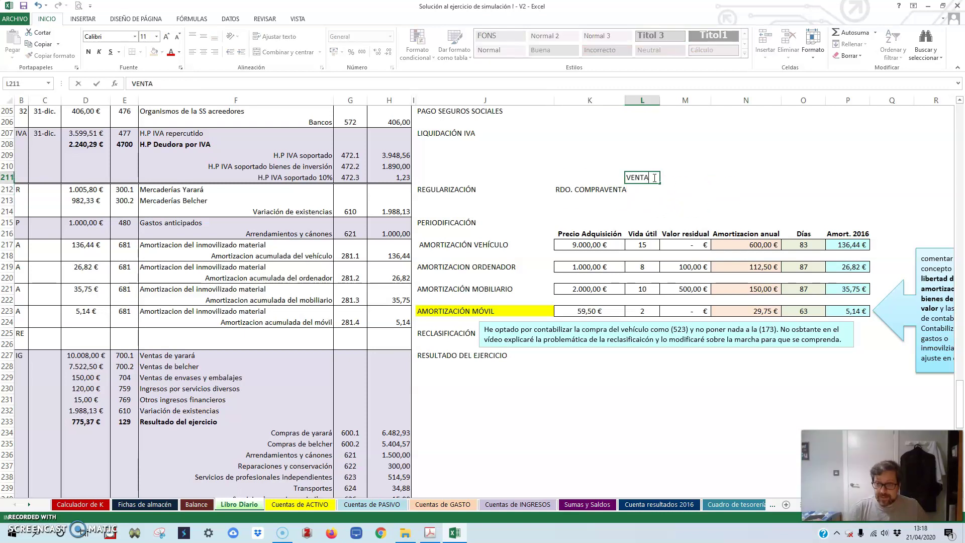
{"action": "left_click", "coordinate": [645, 178]}
{"action": "left_click", "coordinate": [676, 176]}
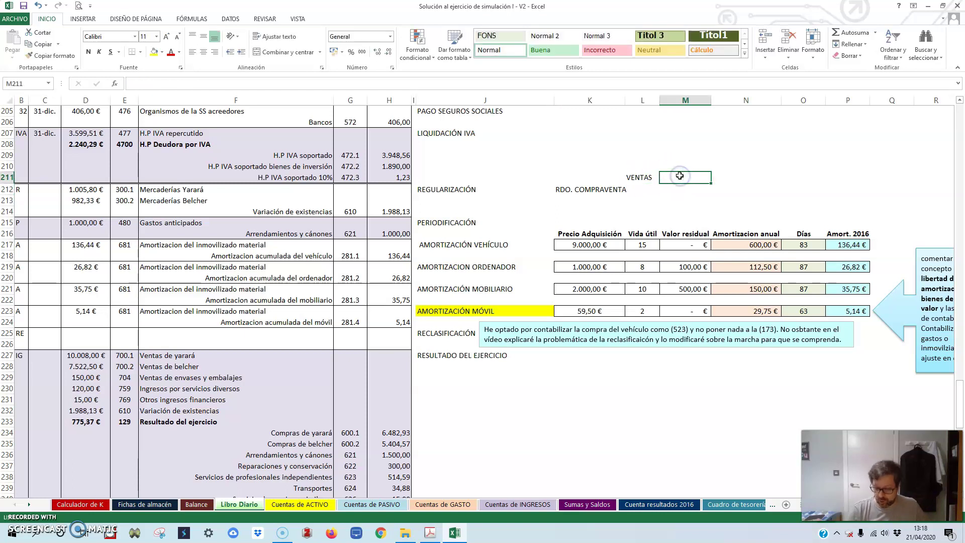
{"action": "type", "text": "(-)"}
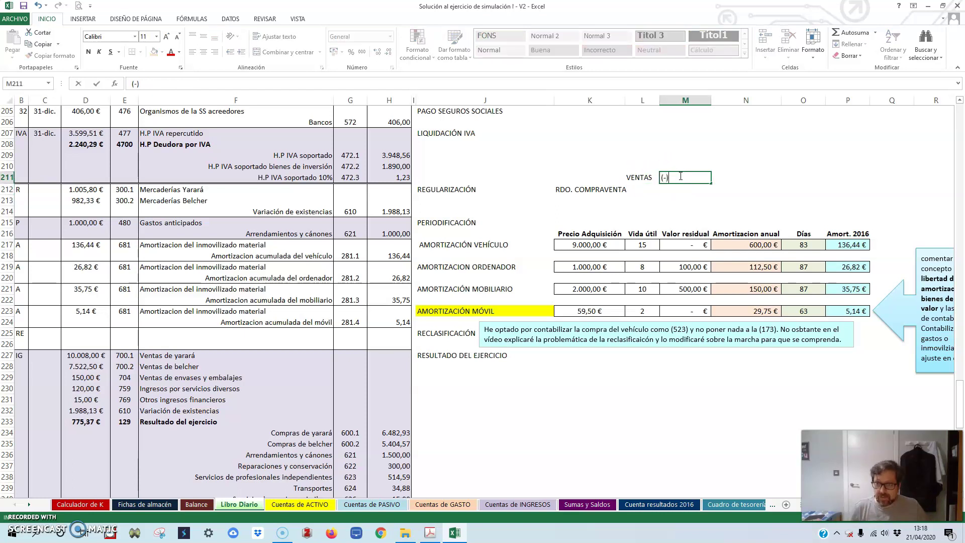
{"action": "type", "text": " COMPRAS"}
{"action": "left_click", "coordinate": [726, 177]}
{"action": "type", "text": "(+-) VAR"}
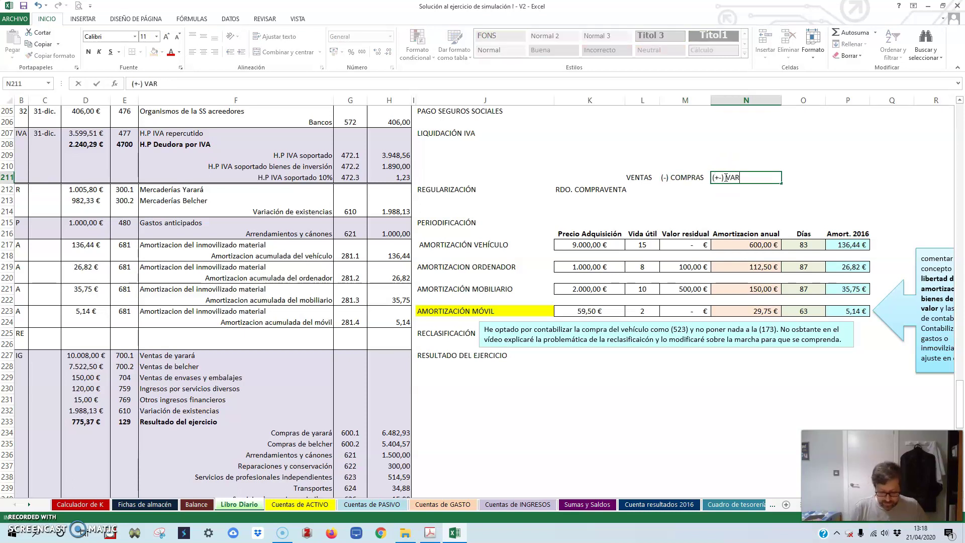
{"action": "type", "text": "IACIÓN DE EX."}
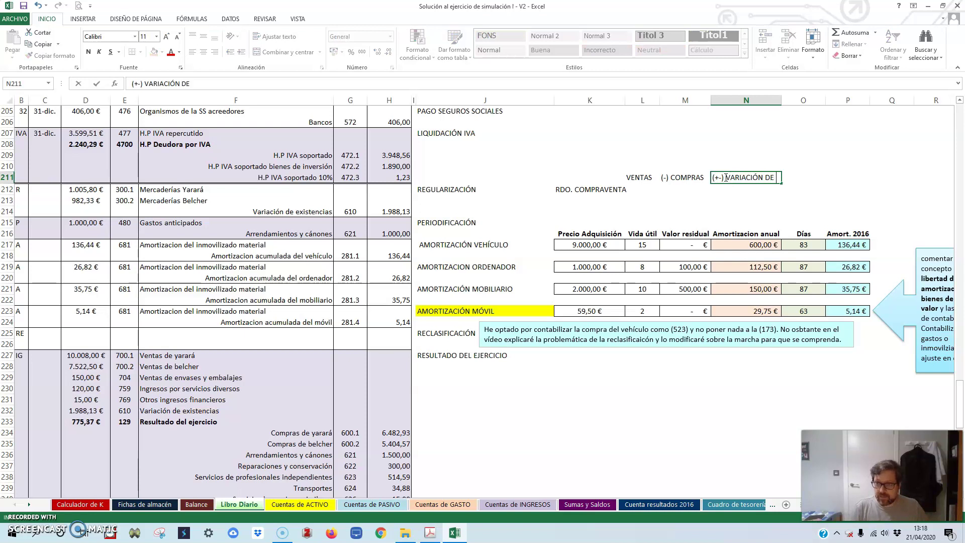
Auto-fit the width of column K to its contents so the RDO. COMPRAVENTA label fits
{"action": "left_click", "coordinate": [622, 190]}
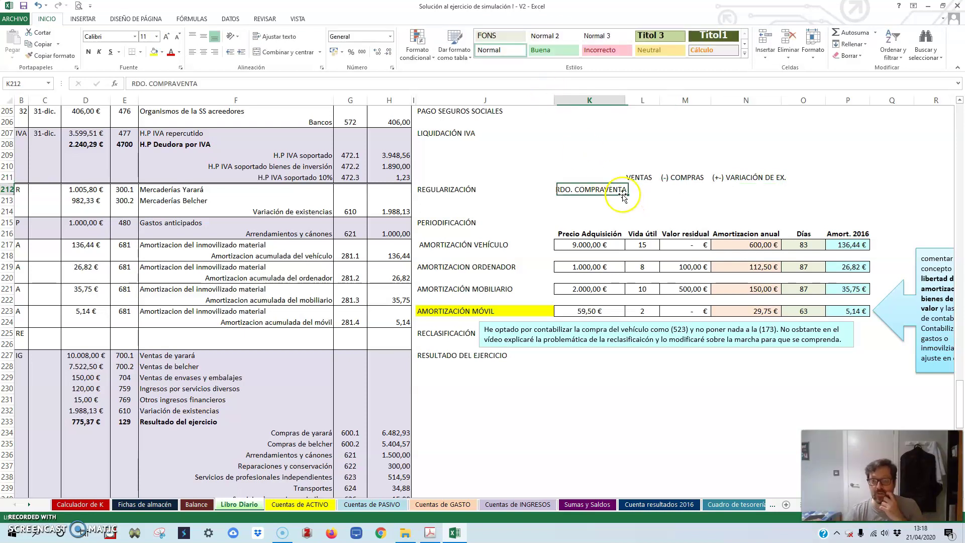
{"action": "double_click", "coordinate": [623, 100]}
{"action": "left_click", "coordinate": [655, 188]}
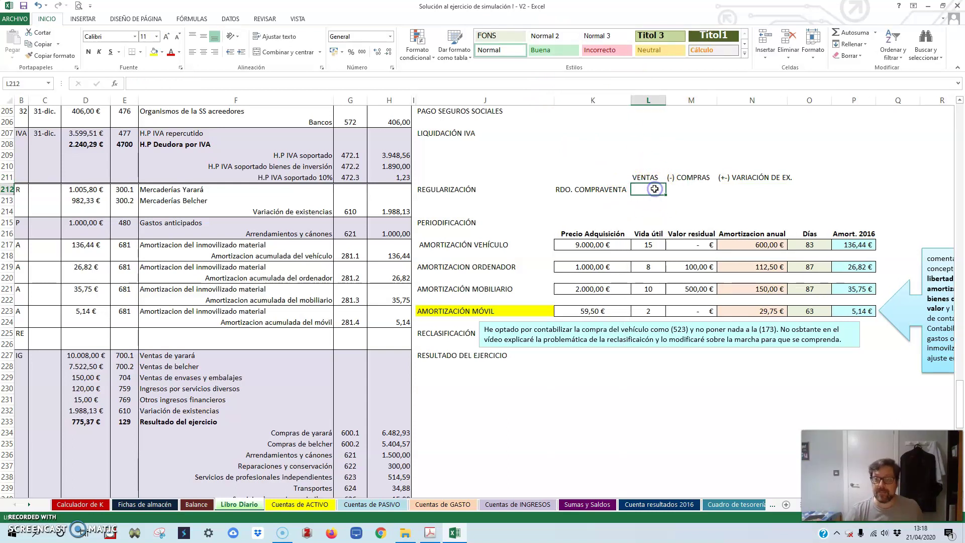
Enter the account codes 700, 600 and 610 above the VENTAS, COMPRAS and VARIACIÓN DE EX. headings in row 210
{"action": "left_click", "coordinate": [646, 164]}
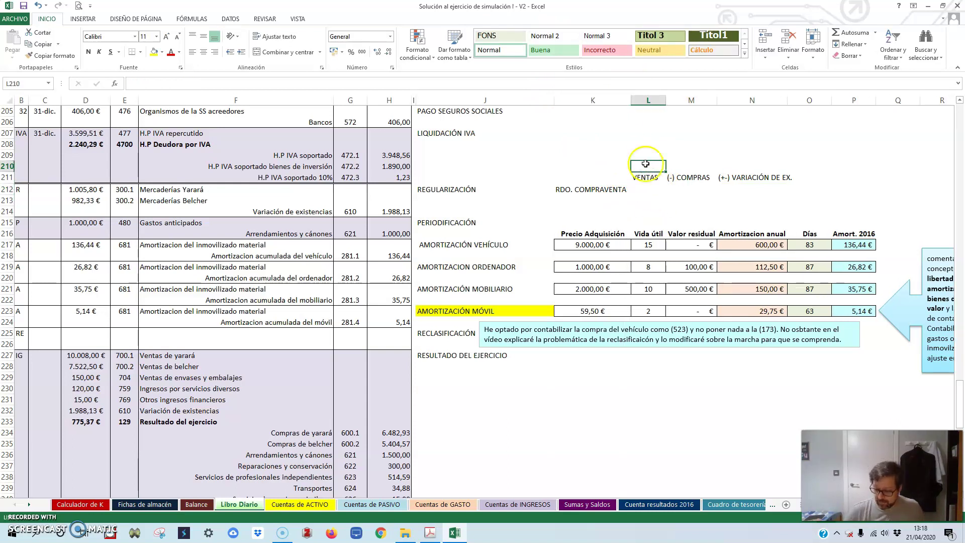
{"action": "type", "text": "700"}
{"action": "key", "text": "Tab"}
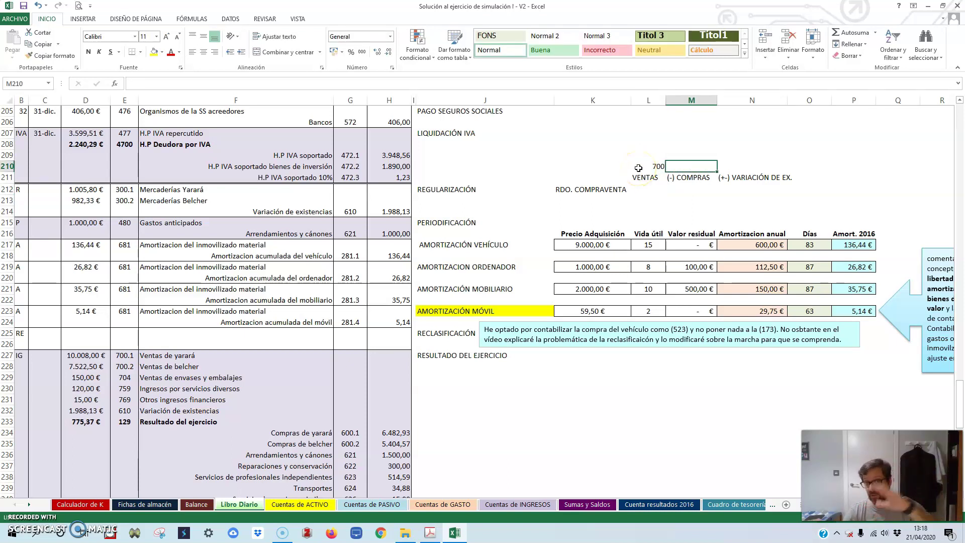
{"action": "type", "text": "600"}
{"action": "left_click", "coordinate": [692, 184]}
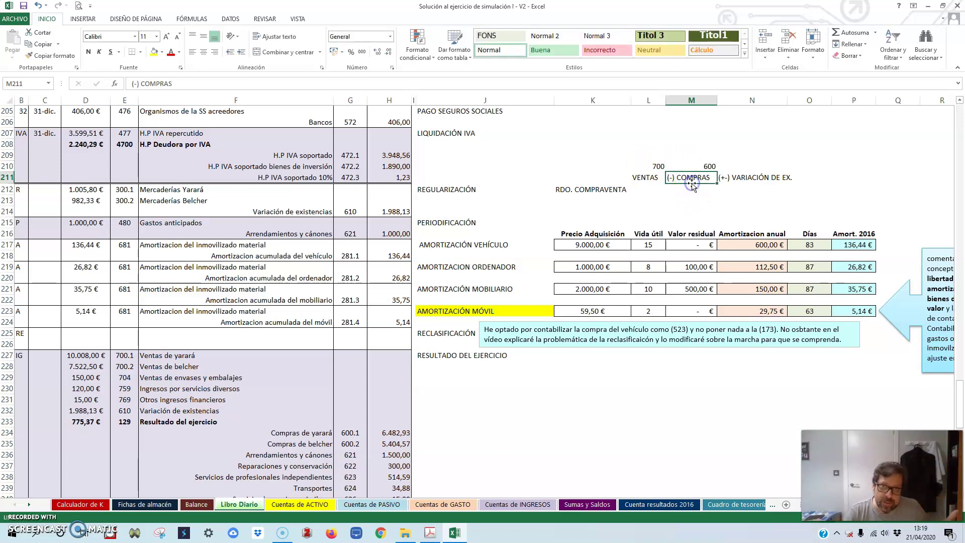
{"action": "left_click", "coordinate": [742, 166]}
{"action": "type", "text": "610"}
Centre the three account codes in cells L210 to N210 horizontally and vertically
{"action": "left_click_drag", "start_coordinate": [654, 165], "coordinate": [756, 164]}
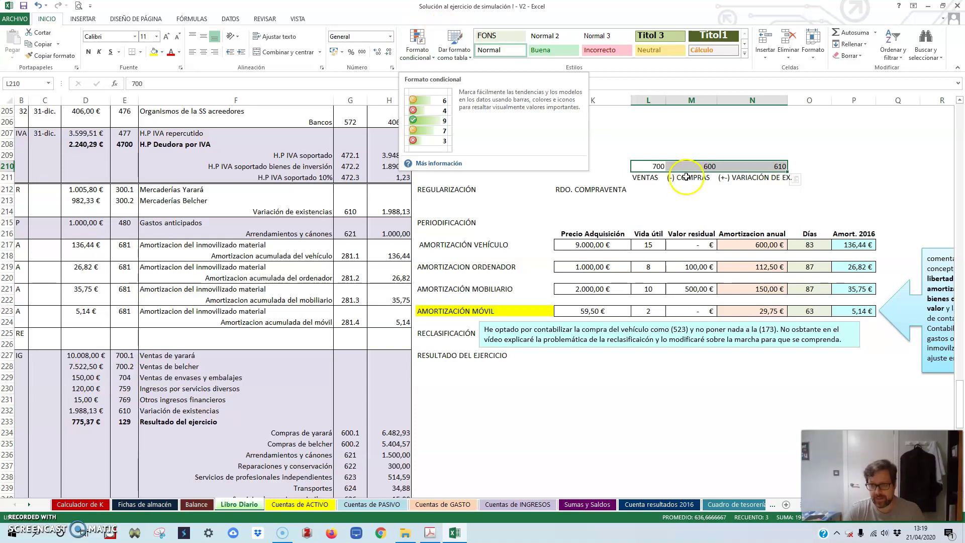
{"action": "left_click", "coordinate": [242, 54]}
{"action": "left_click", "coordinate": [204, 52]}
{"action": "left_click", "coordinate": [203, 37]}
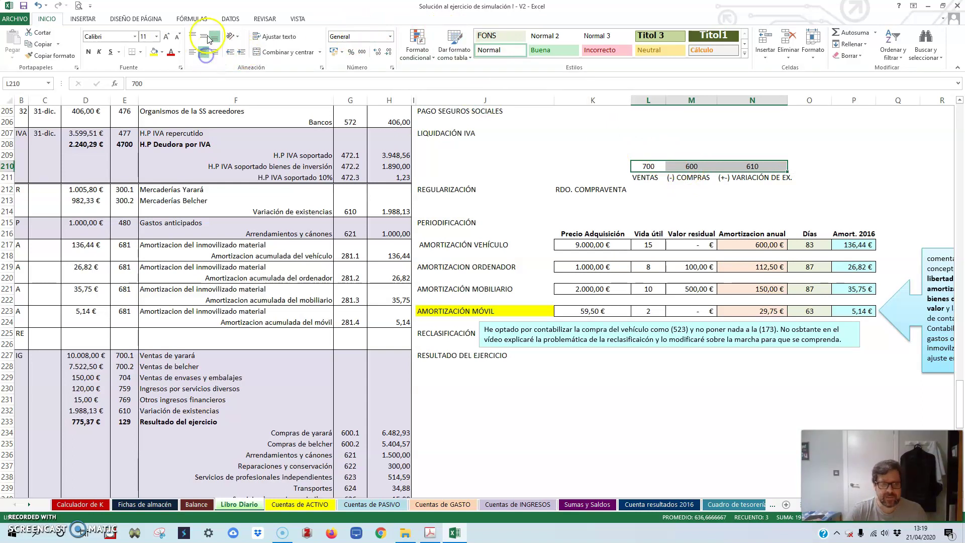
{"action": "left_click", "coordinate": [709, 192]}
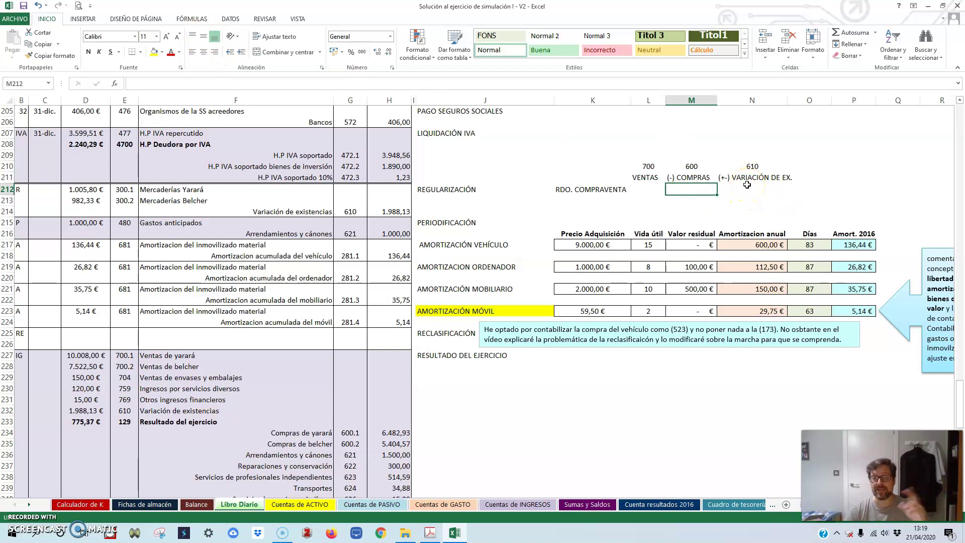
{"action": "key", "text": "Up"}
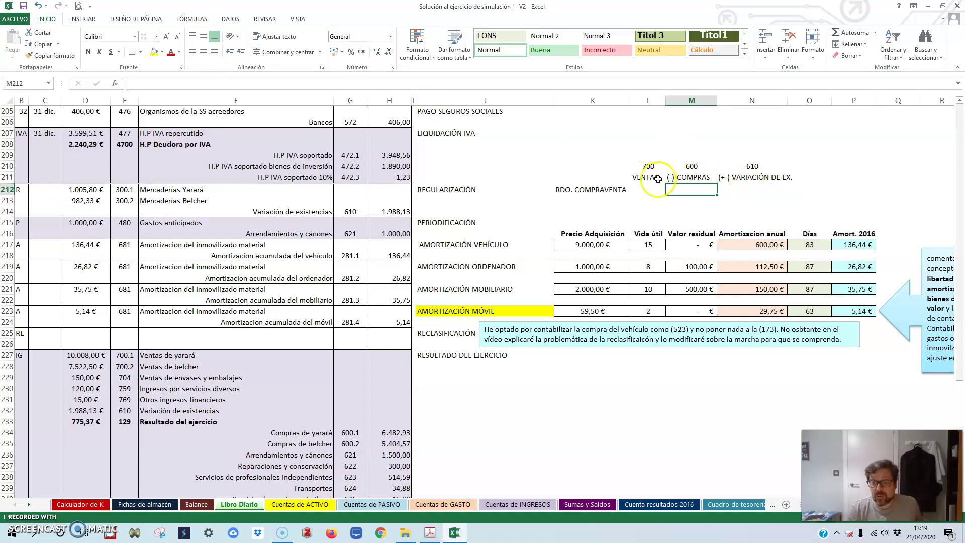
{"action": "key", "text": "Left"}
{"action": "left_click", "coordinate": [728, 180]}
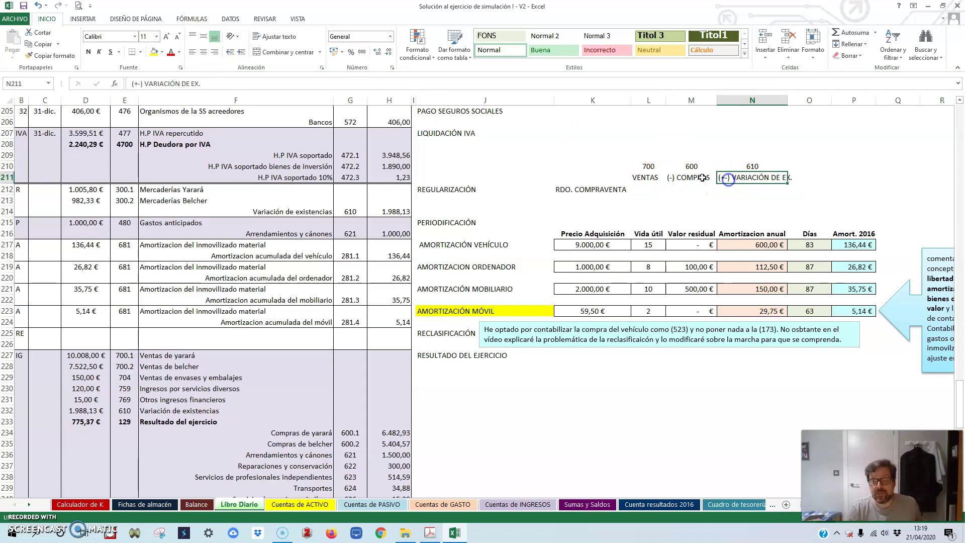
{"action": "left_click", "coordinate": [734, 187]}
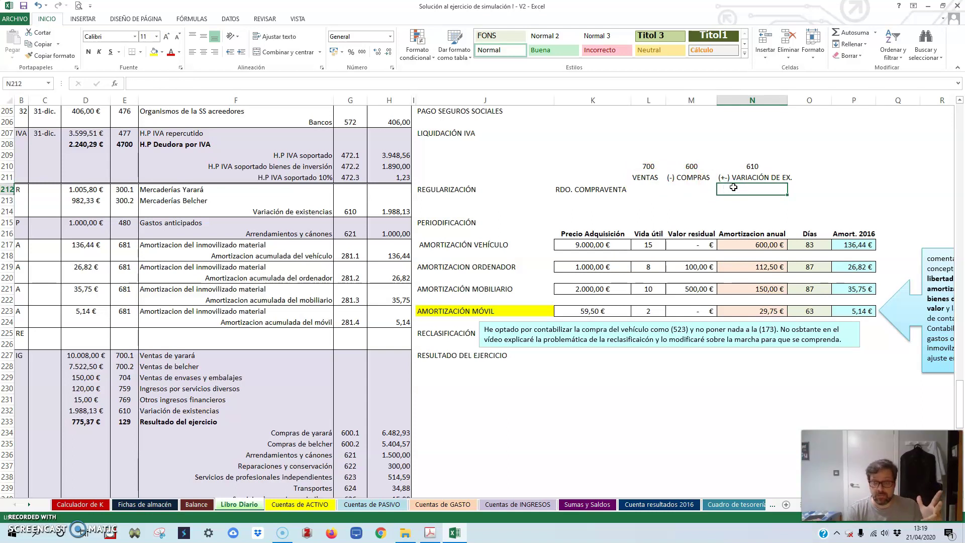
In L212, add the highlighted debit amounts of accounts 700.1, 700.2 and 704 from the Cuentas de INGRESOS sheet
{"action": "left_click", "coordinate": [640, 190]}
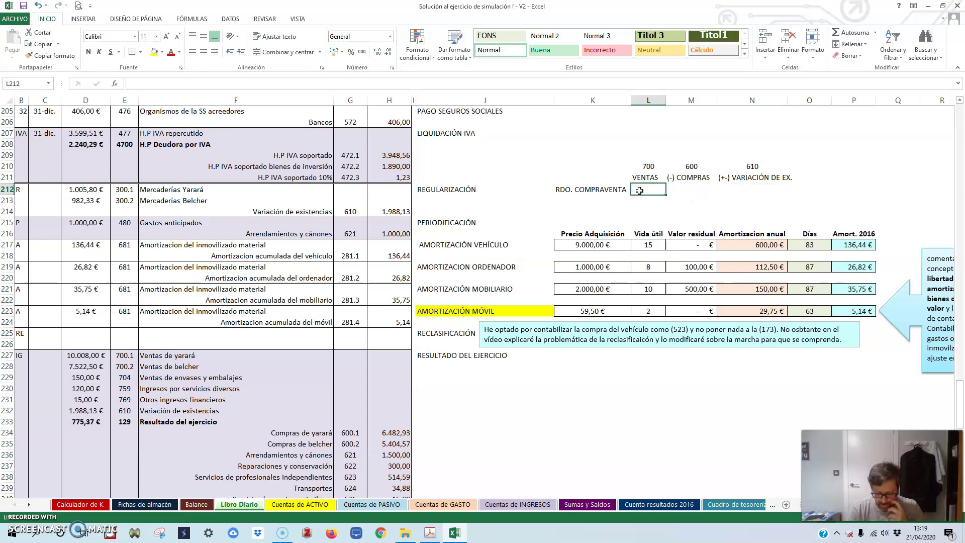
{"action": "type", "text": "="}
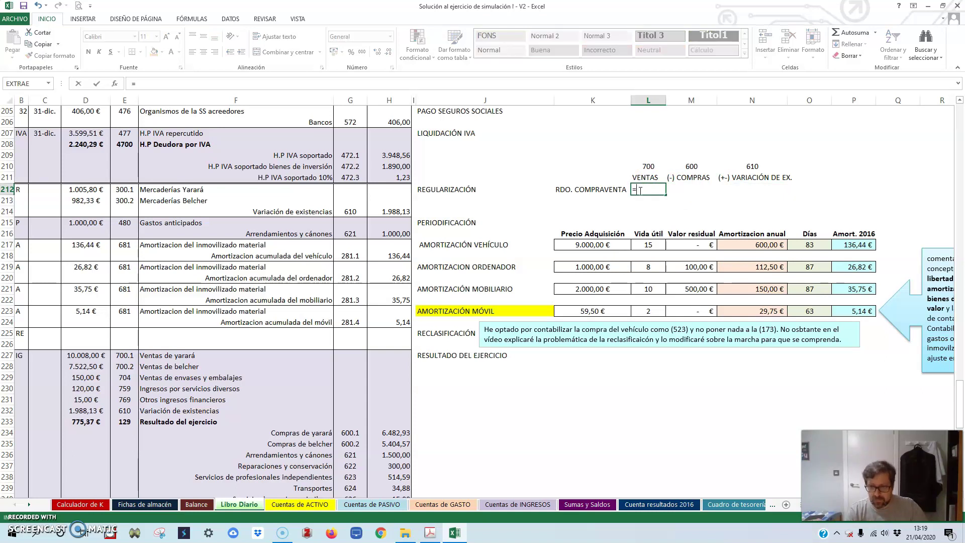
{"action": "left_click", "coordinate": [518, 504]}
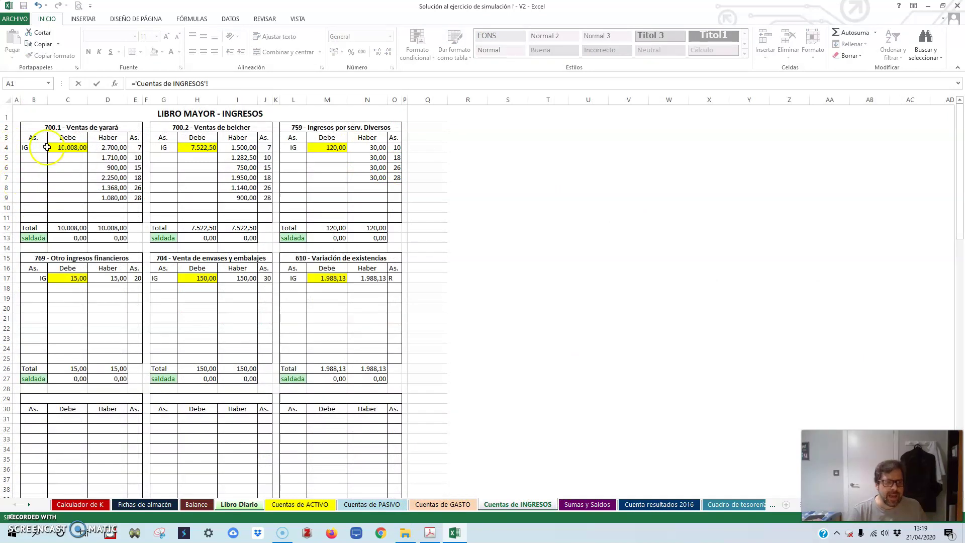
{"action": "left_click", "coordinate": [66, 148]}
{"action": "type", "text": "+"}
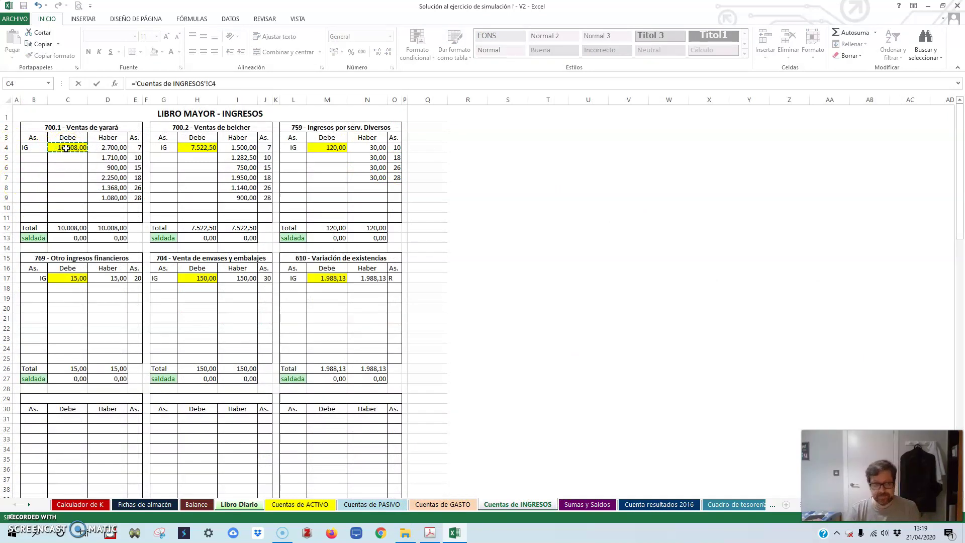
{"action": "left_click", "coordinate": [194, 148]}
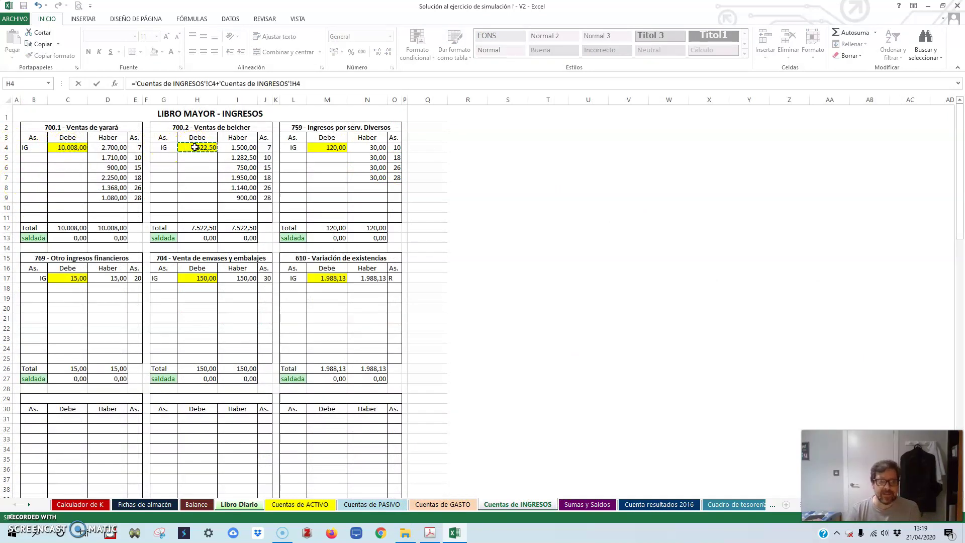
{"action": "type", "text": "+"}
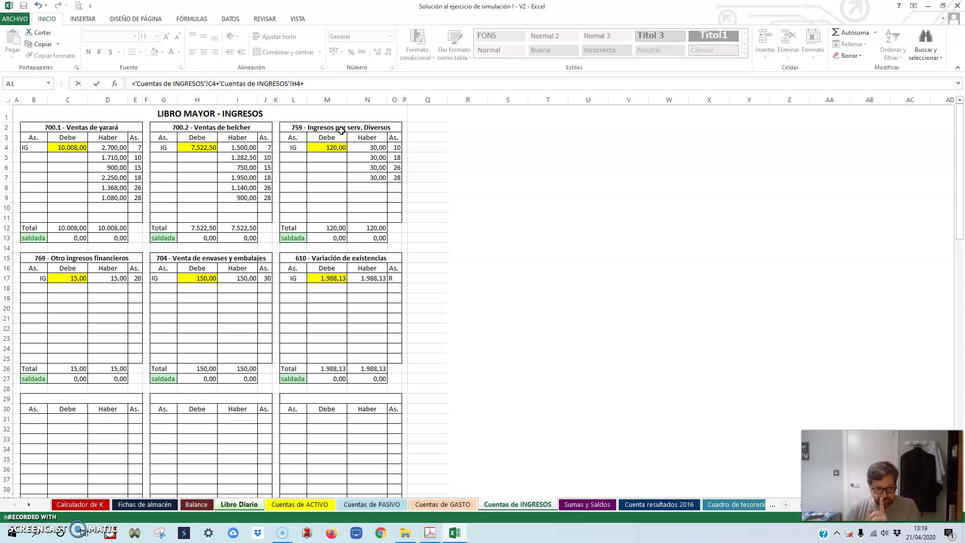
{"action": "left_click", "coordinate": [202, 278]}
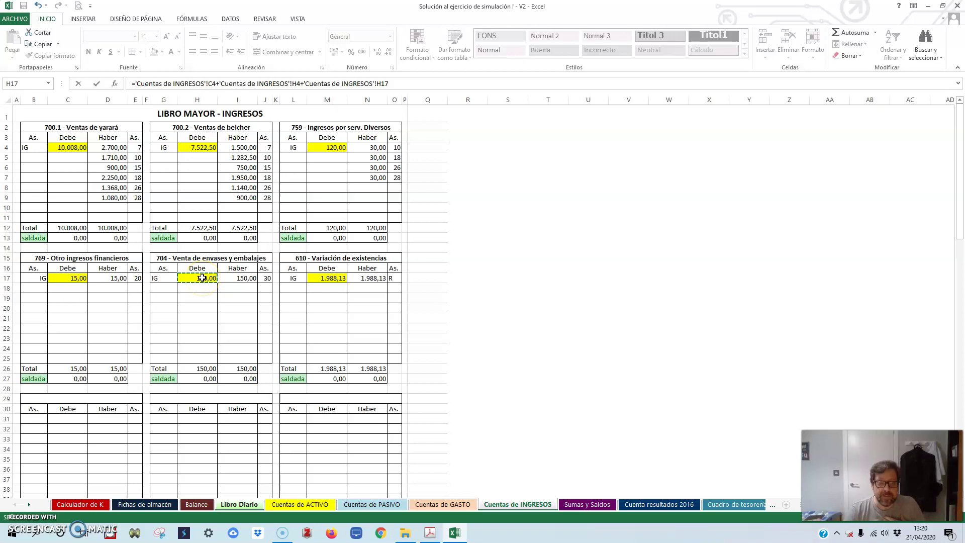
{"action": "left_click", "coordinate": [59, 278]}
{"action": "left_click", "coordinate": [71, 278]}
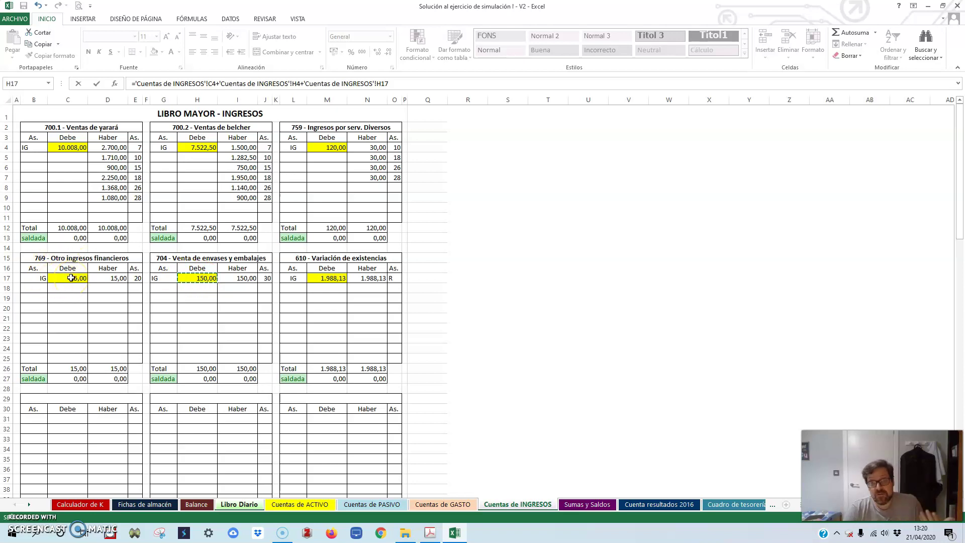
{"action": "left_click", "coordinate": [354, 140]}
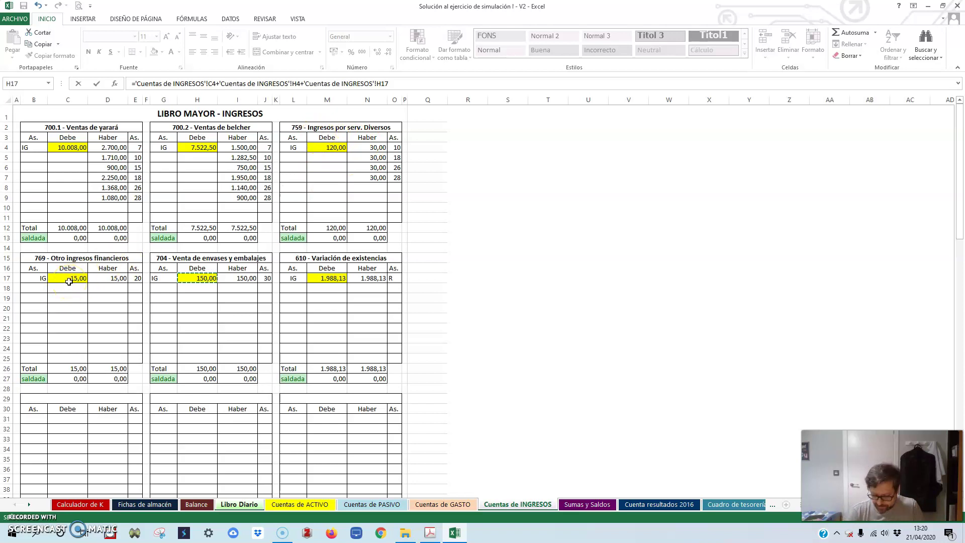
{"action": "key", "text": "Return"}
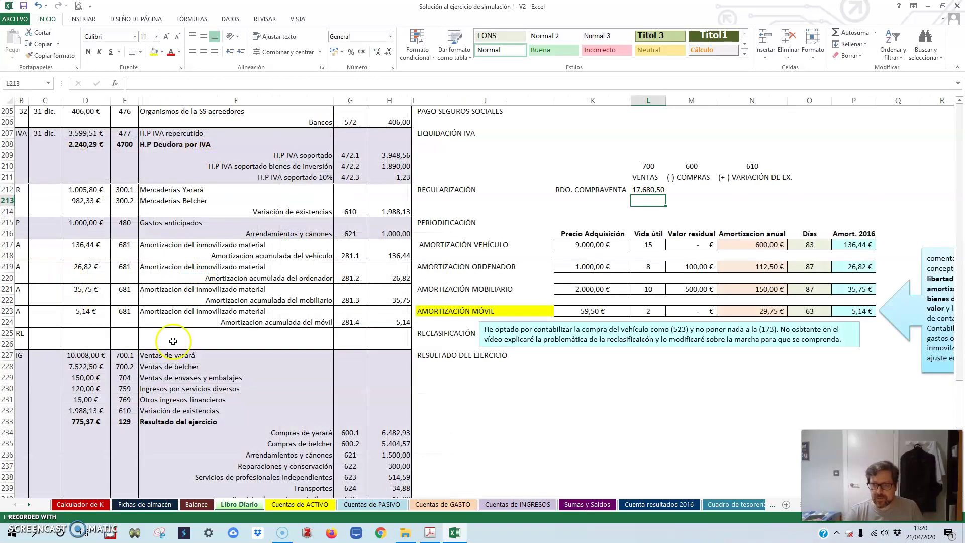
In M212, add the highlighted credit amounts of accounts 600.1 and 600.2 from the Cuentas de GASTO sheet
{"action": "left_click", "coordinate": [704, 188]}
{"action": "type", "text": "="}
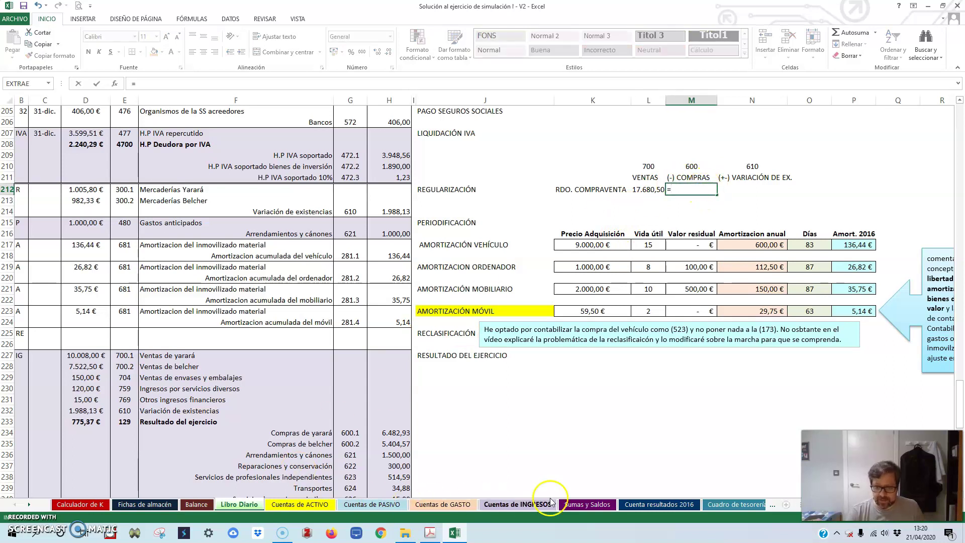
{"action": "left_click", "coordinate": [443, 505]}
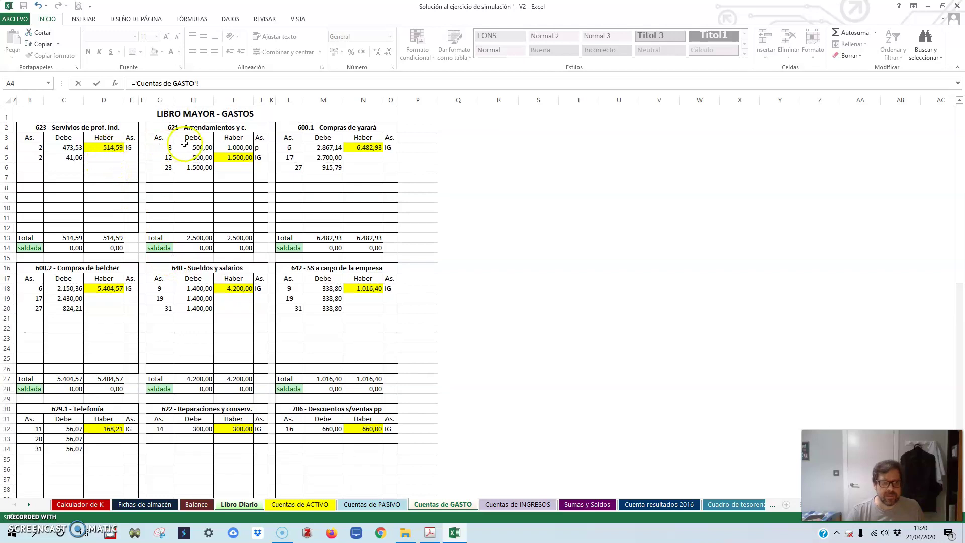
{"action": "left_click", "coordinate": [360, 147]}
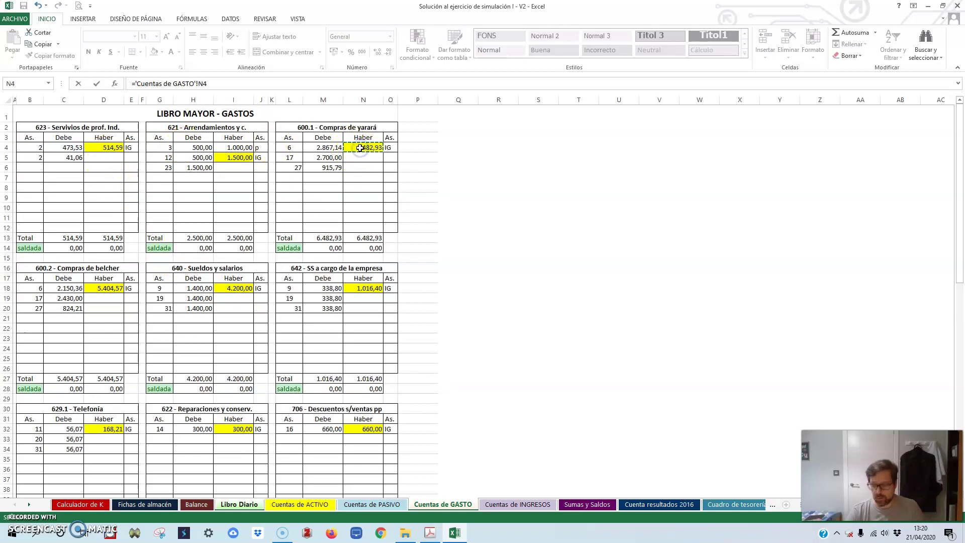
{"action": "type", "text": "+"}
{"action": "left_click", "coordinate": [103, 289]}
{"action": "type", "text": "+"}
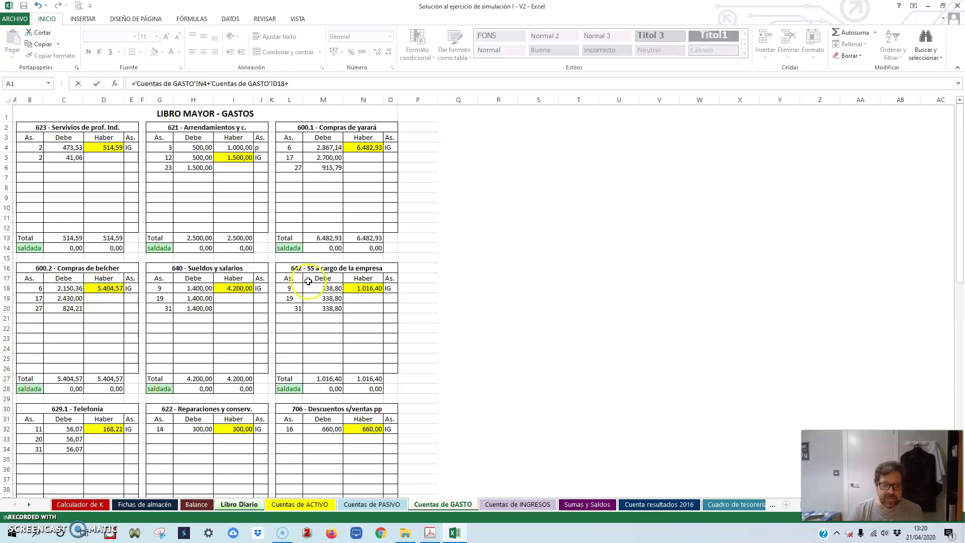
{"action": "scroll", "coordinate": [126, 331], "scroll_direction": "down", "scroll_amount": 5}
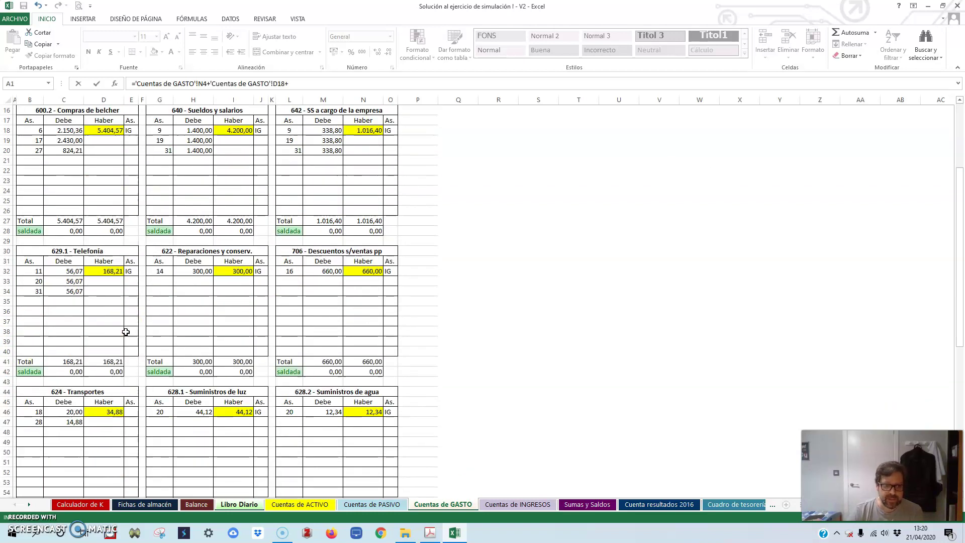
{"action": "left_click", "coordinate": [363, 272]}
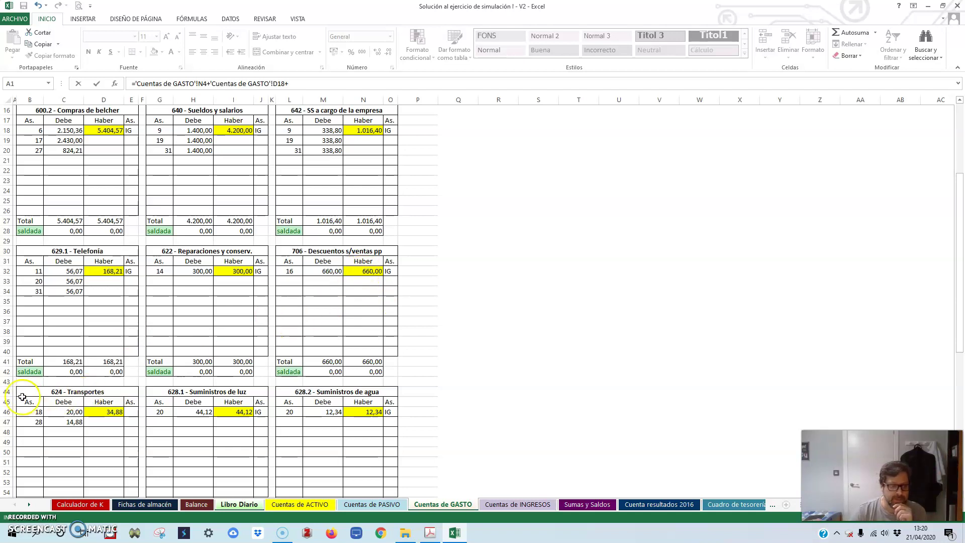
{"action": "scroll", "coordinate": [292, 301], "scroll_direction": "down", "scroll_amount": 5}
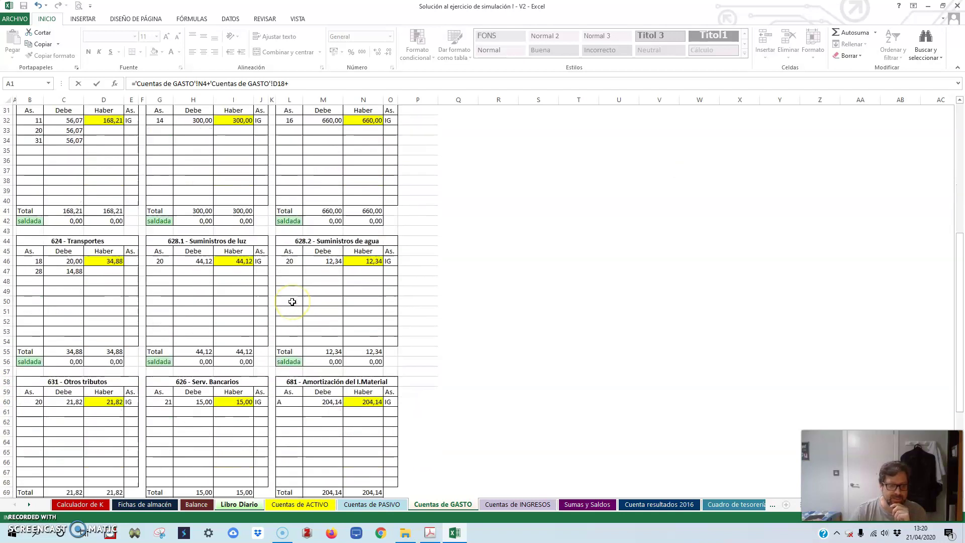
{"action": "scroll", "coordinate": [292, 302], "scroll_direction": "down", "scroll_amount": 5}
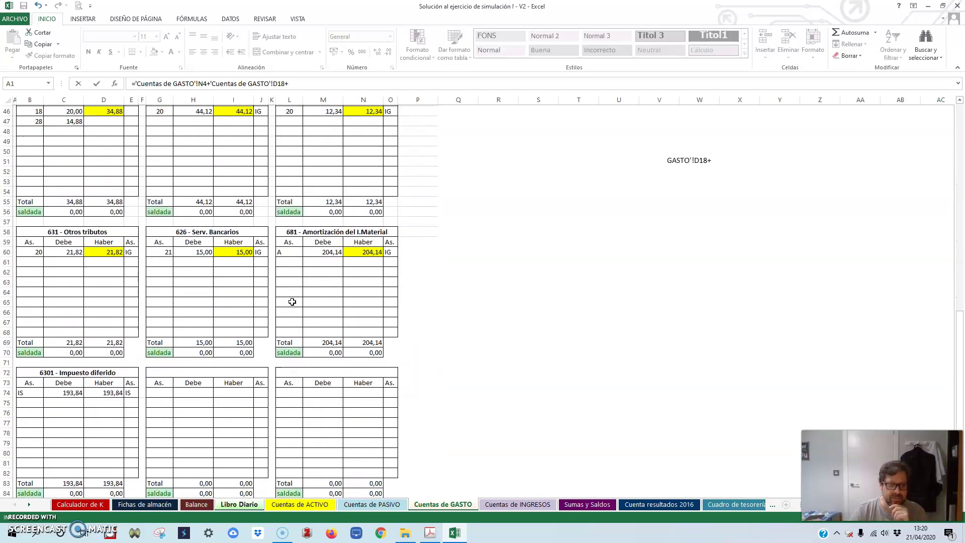
{"action": "scroll", "coordinate": [328, 146], "scroll_direction": "up", "scroll_amount": 15}
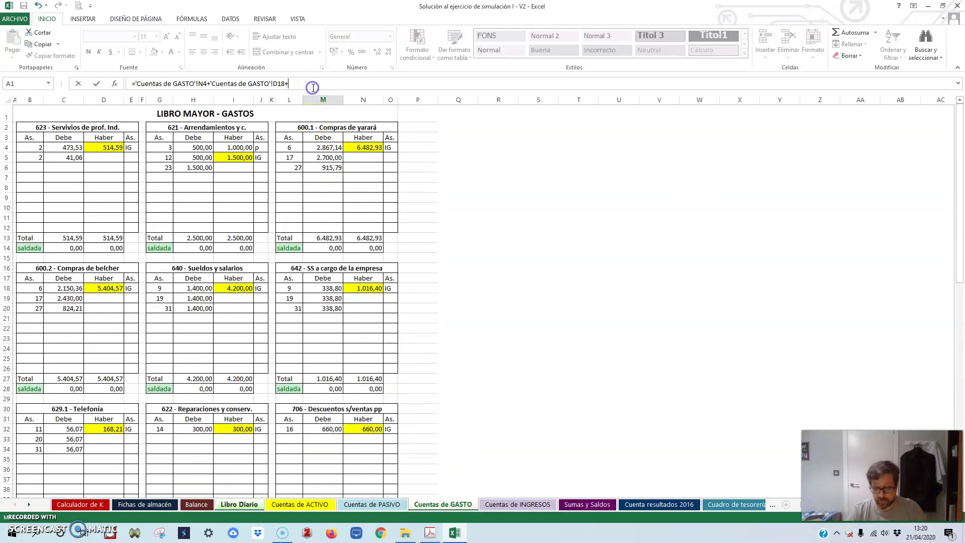
{"action": "key", "text": "Return"}
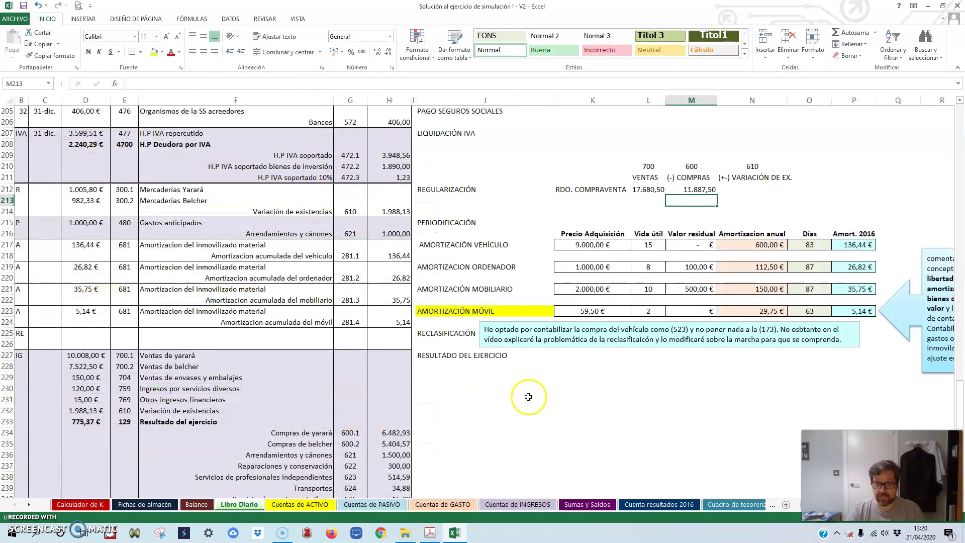
{"action": "left_click", "coordinate": [651, 189]}
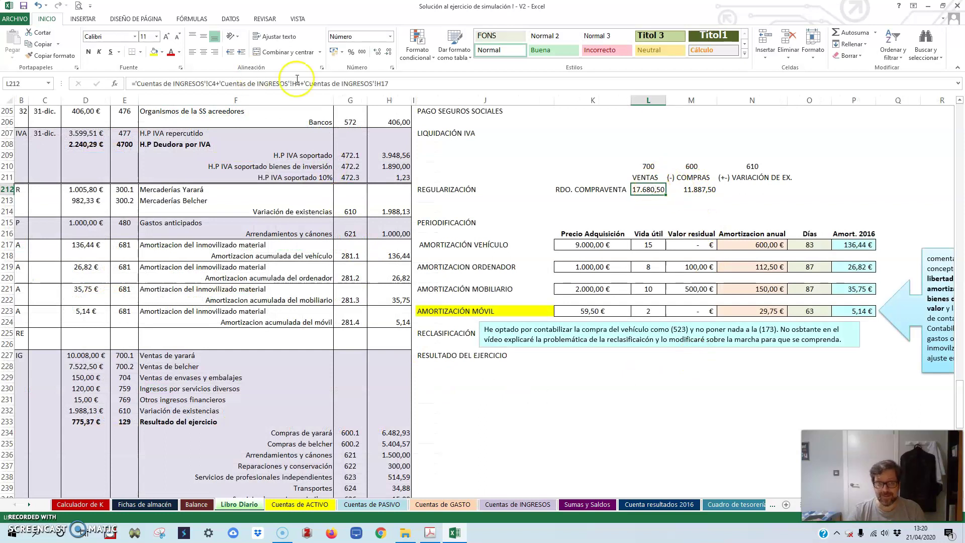
{"action": "left_click", "coordinate": [418, 83]}
{"action": "type", "text": "-"}
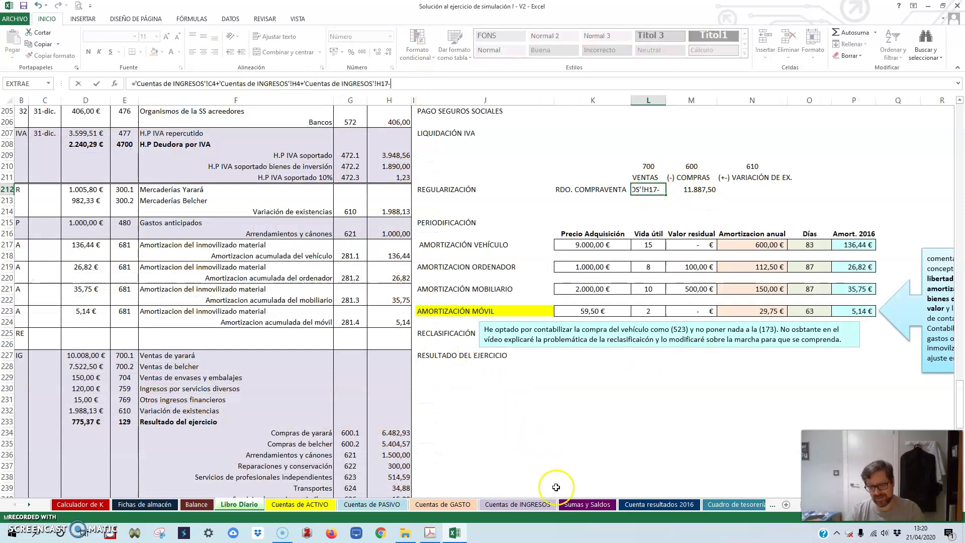
{"action": "left_click", "coordinate": [514, 504]}
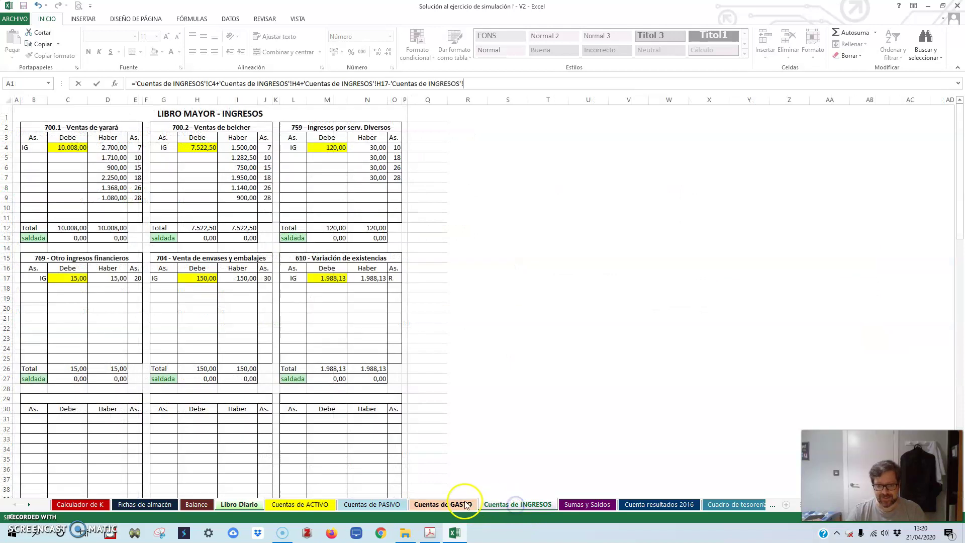
{"action": "left_click", "coordinate": [462, 504]}
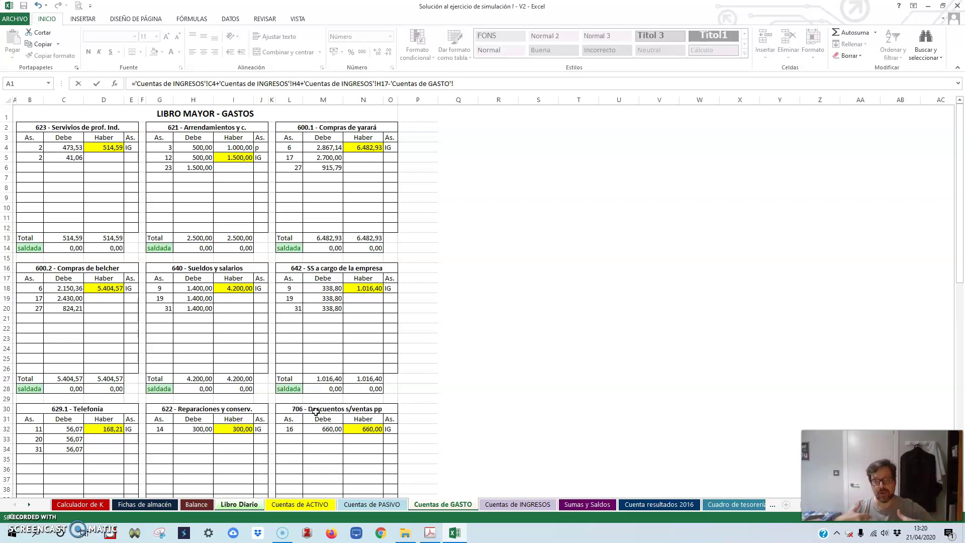
{"action": "left_click", "coordinate": [362, 429]}
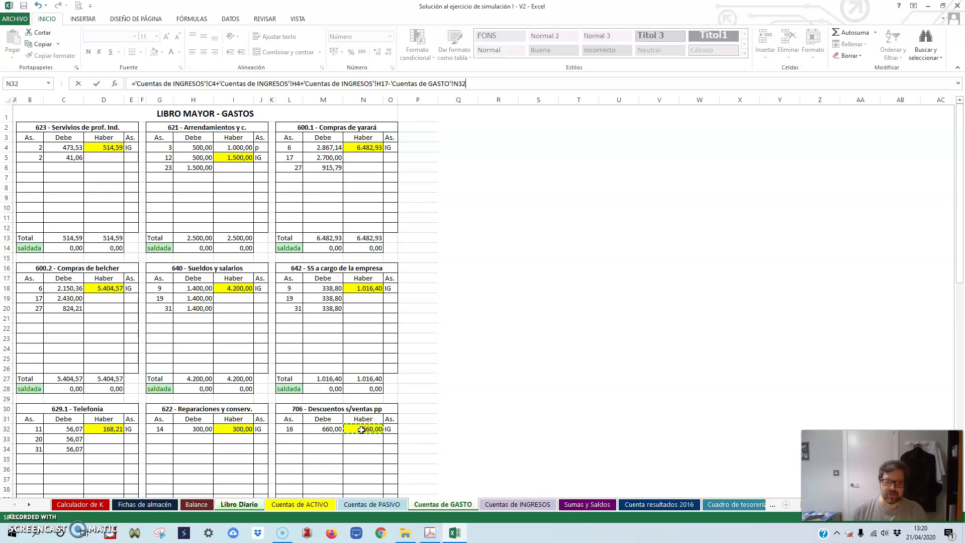
{"action": "left_click", "coordinate": [435, 240]}
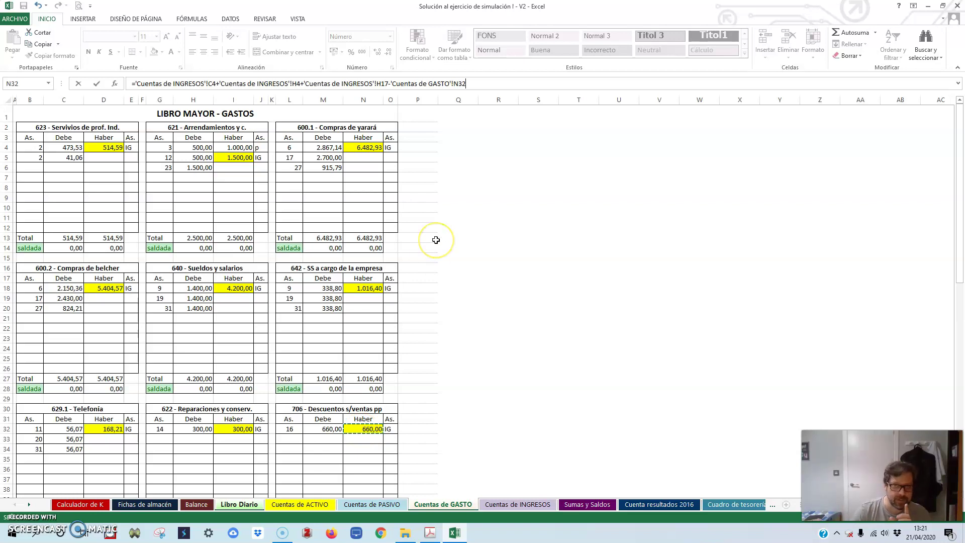
{"action": "left_click", "coordinate": [324, 434]}
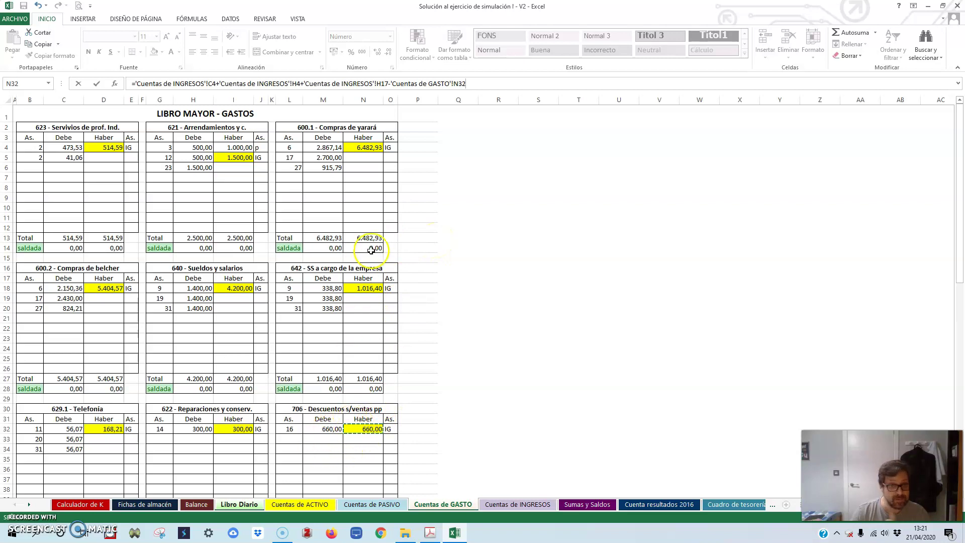
{"action": "left_click_drag", "start_coordinate": [466, 84], "coordinate": [391, 86]}
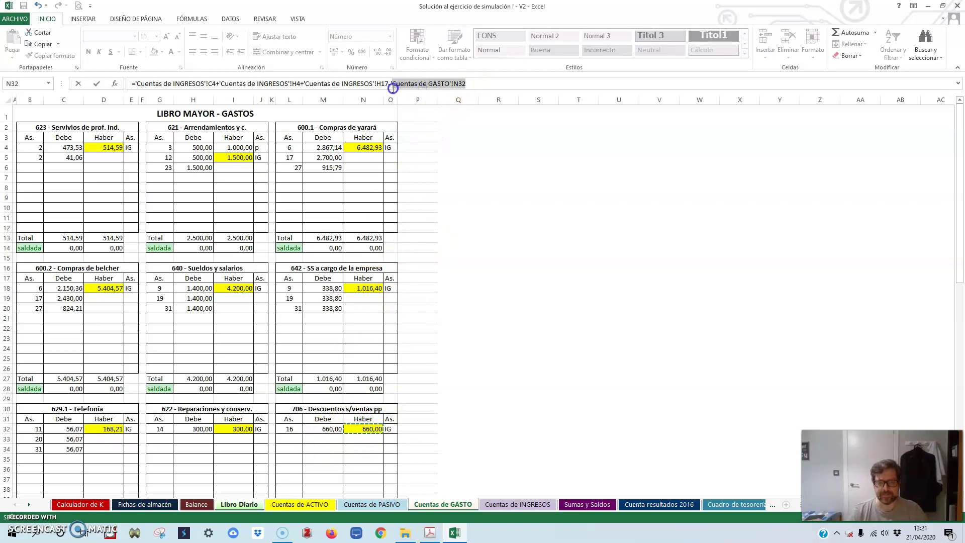
{"action": "key", "text": "BackSpace"}
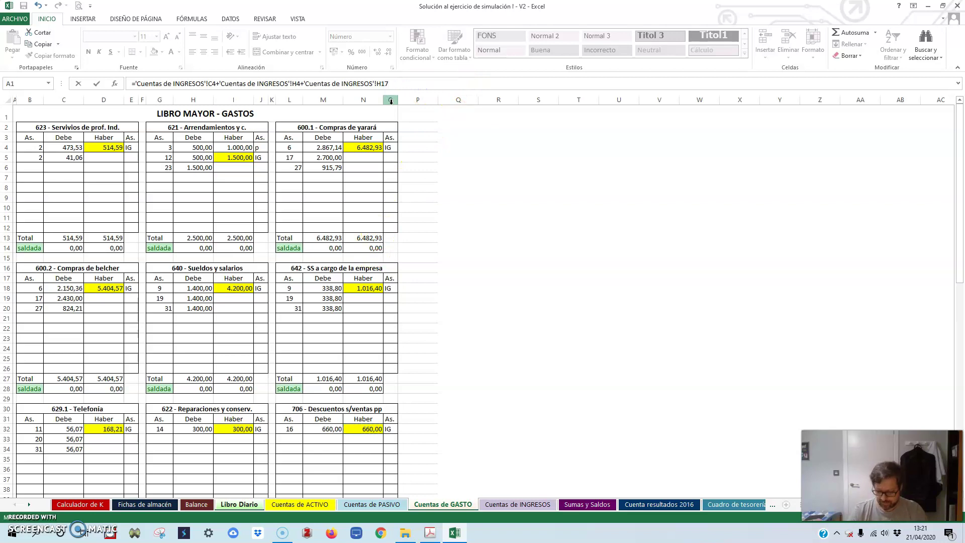
{"action": "key", "text": "Escape"}
Link N212 to the Variación de existencias amount in H214 of the stock regularization entry
{"action": "left_click", "coordinate": [755, 189]}
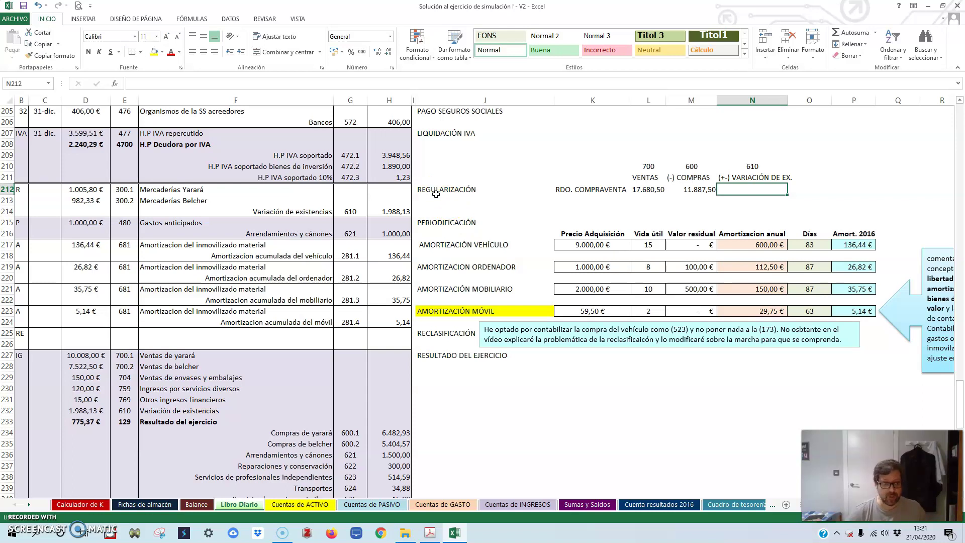
{"action": "type", "text": "+"}
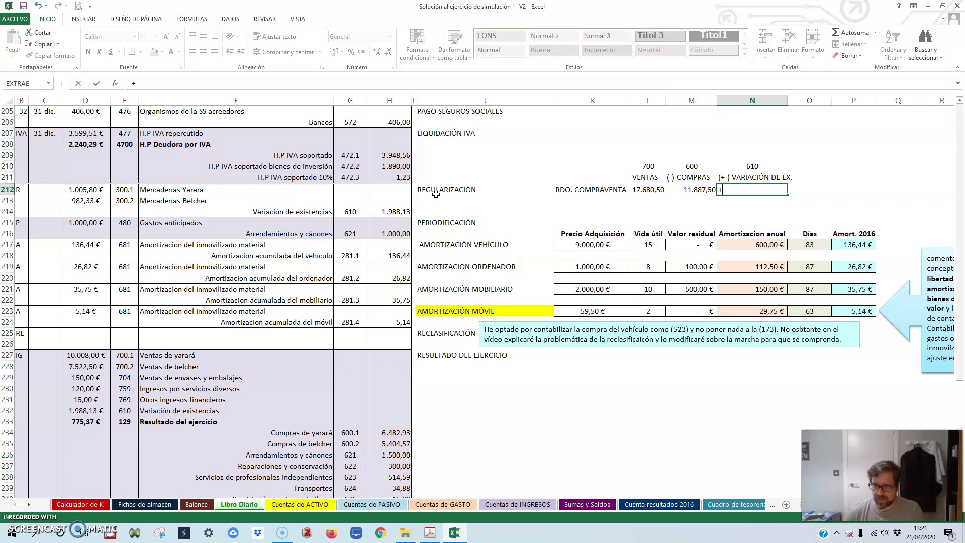
{"action": "left_click", "coordinate": [397, 212]}
{"action": "key", "text": "Return"}
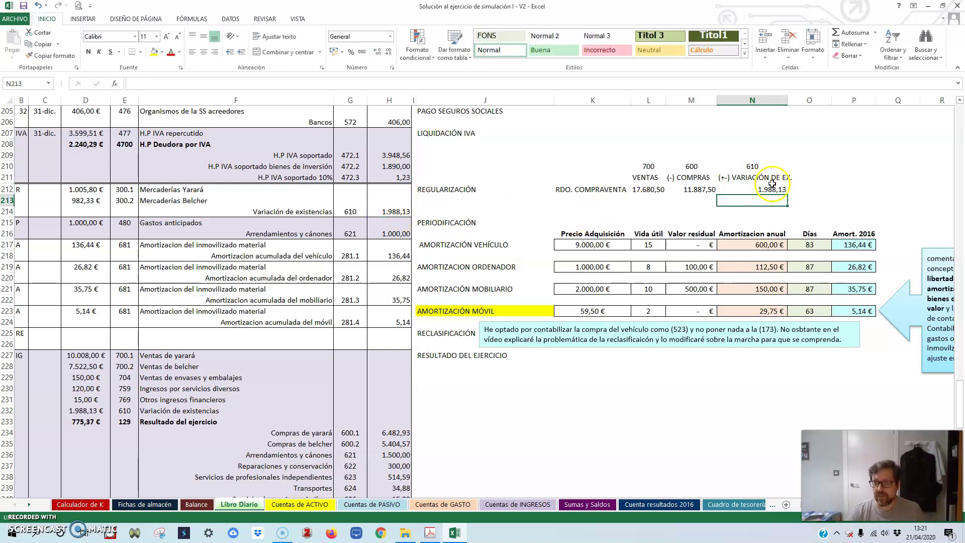
In O212, calculate the trading result as sales minus purchases plus stock variation with =L212-M212+N212
{"action": "left_click", "coordinate": [811, 190]}
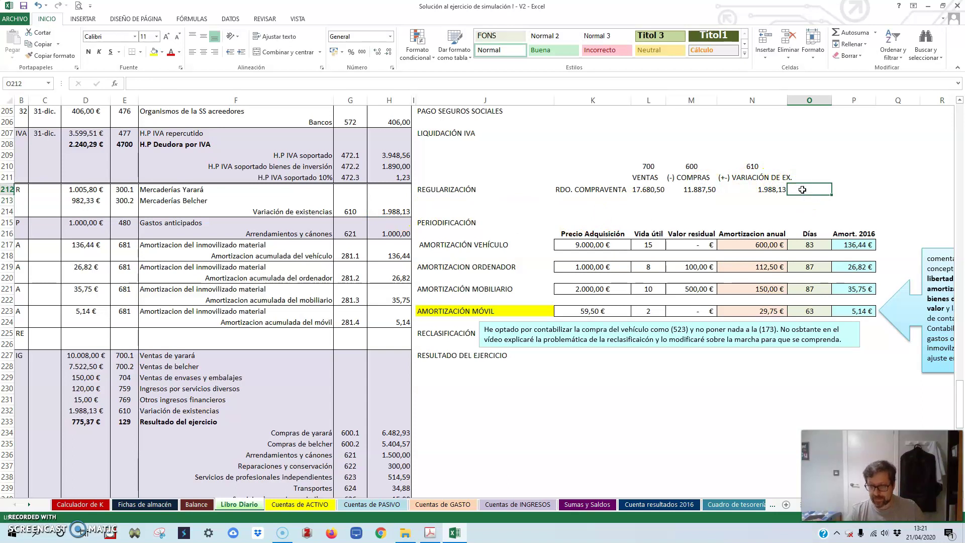
{"action": "type", "text": "="}
{"action": "left_click", "coordinate": [646, 190]}
{"action": "type", "text": "-"}
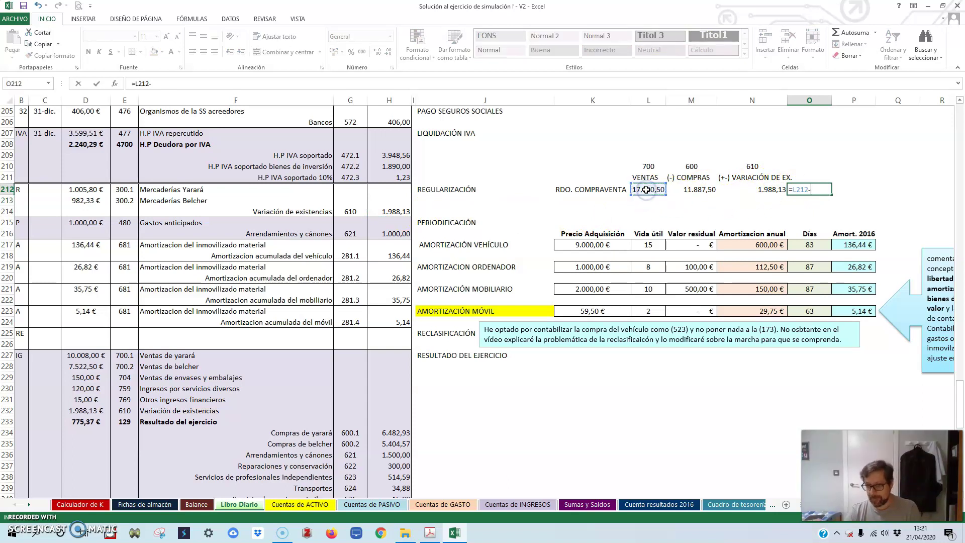
{"action": "left_click", "coordinate": [692, 190]}
{"action": "type", "text": "+"}
{"action": "left_click", "coordinate": [763, 190]}
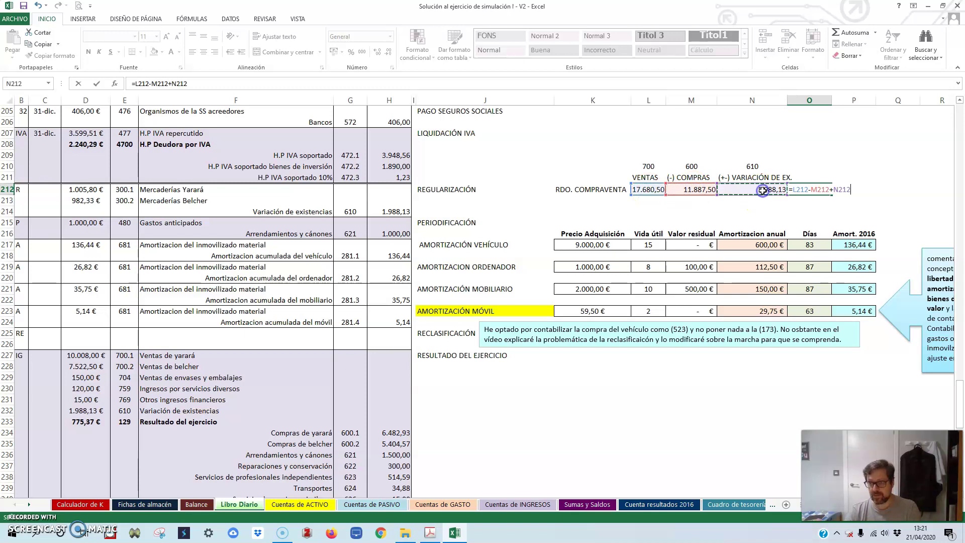
{"action": "key", "text": "Return"}
{"action": "key", "text": "Up"}
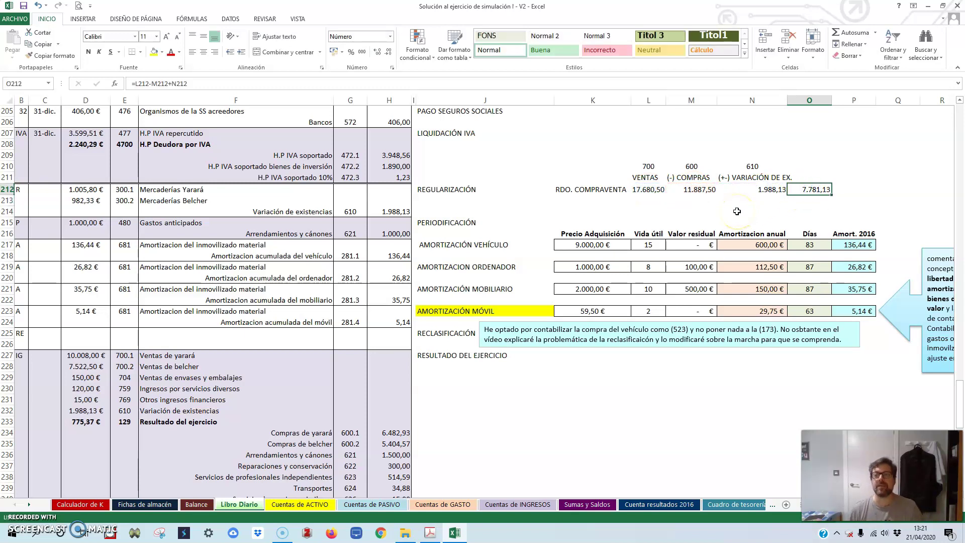
Review the trading result calculation across its sales, purchases and stock variation columns in K211 to O212
{"action": "left_click", "coordinate": [244, 160]}
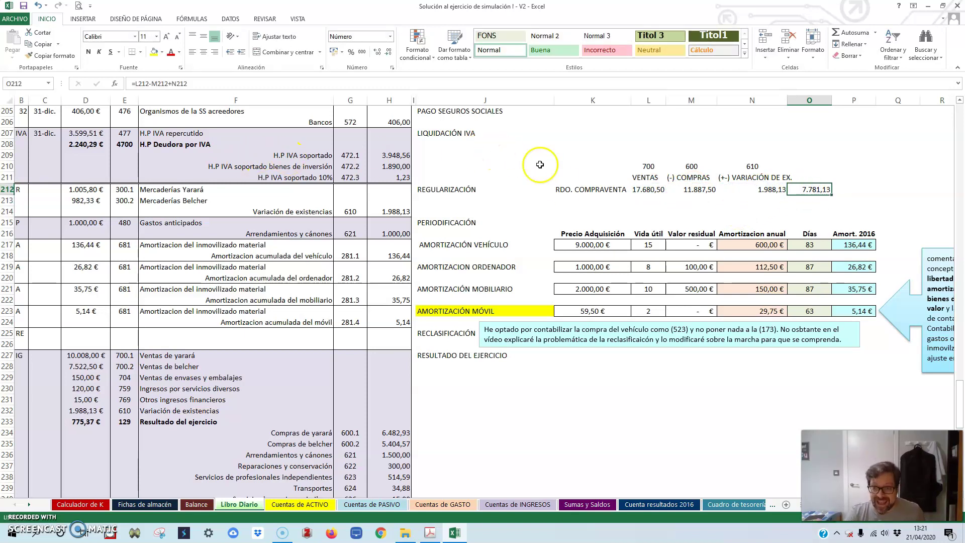
{"action": "left_click_drag", "start_coordinate": [587, 166], "coordinate": [784, 177]}
{"action": "left_click", "coordinate": [708, 177]}
{"action": "left_click_drag", "start_coordinate": [578, 177], "coordinate": [804, 186]}
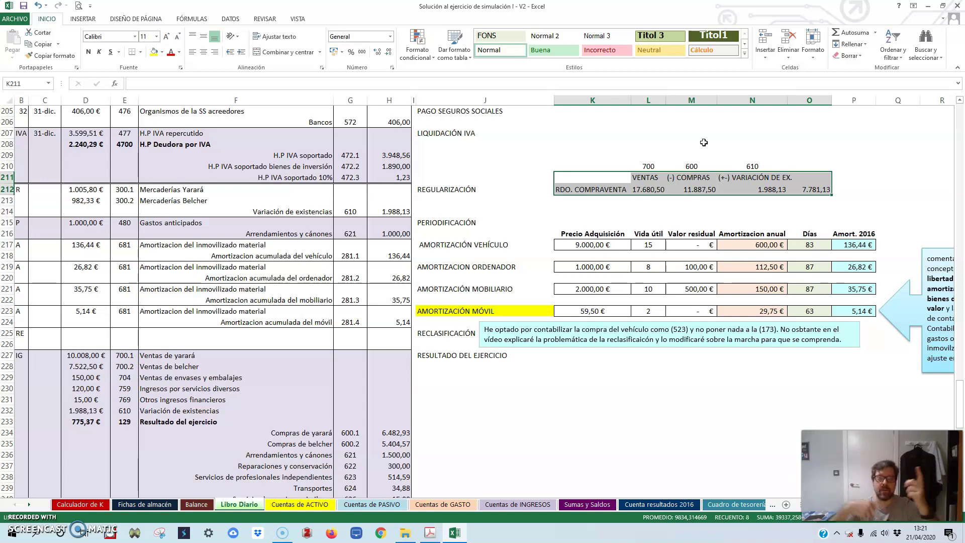
Highlight the trading result in O212 with a yellow fill
{"action": "left_click", "coordinate": [815, 192]}
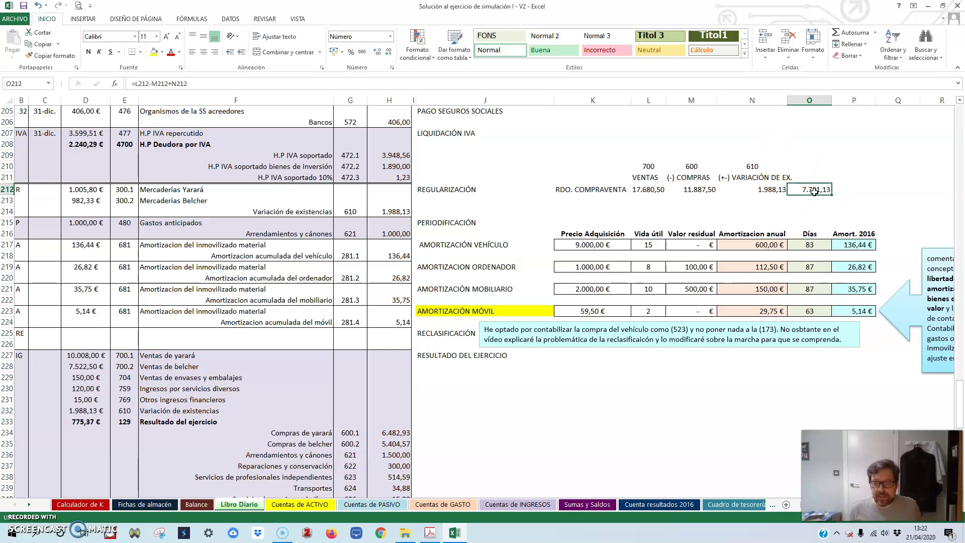
{"action": "left_click", "coordinate": [822, 188]}
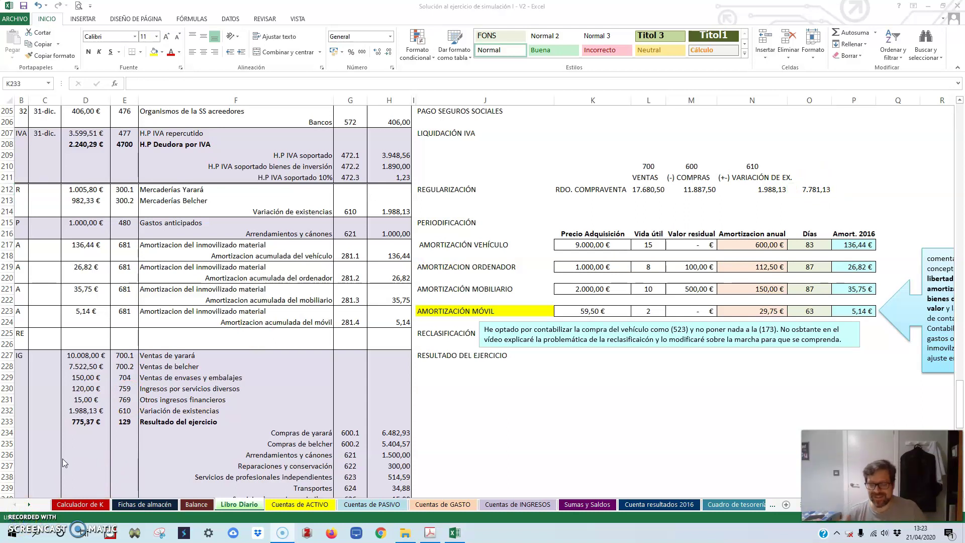
{"action": "left_click", "coordinate": [810, 190]}
{"action": "left_click", "coordinate": [154, 52]}
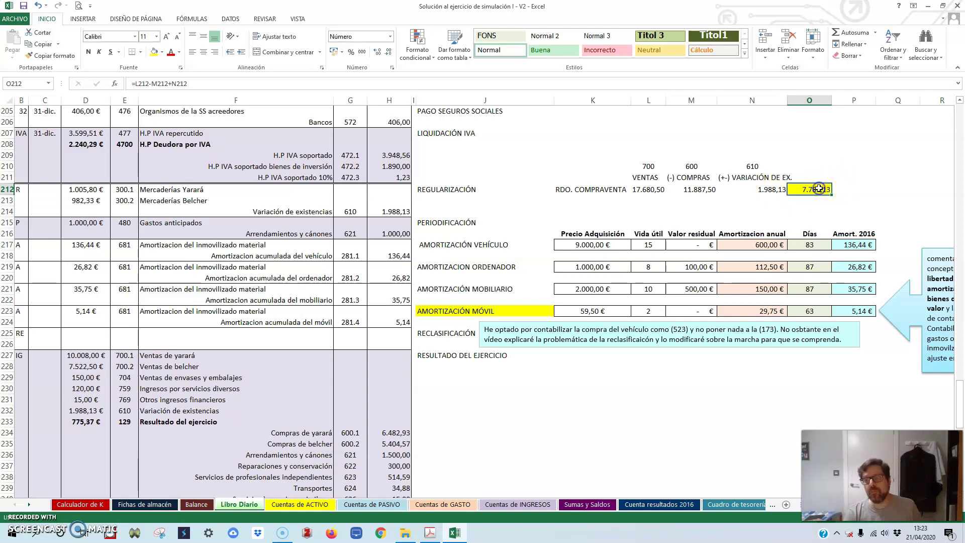
In P212, divide the trading result by sales with the formula =O212/L212
{"action": "left_click", "coordinate": [852, 190]}
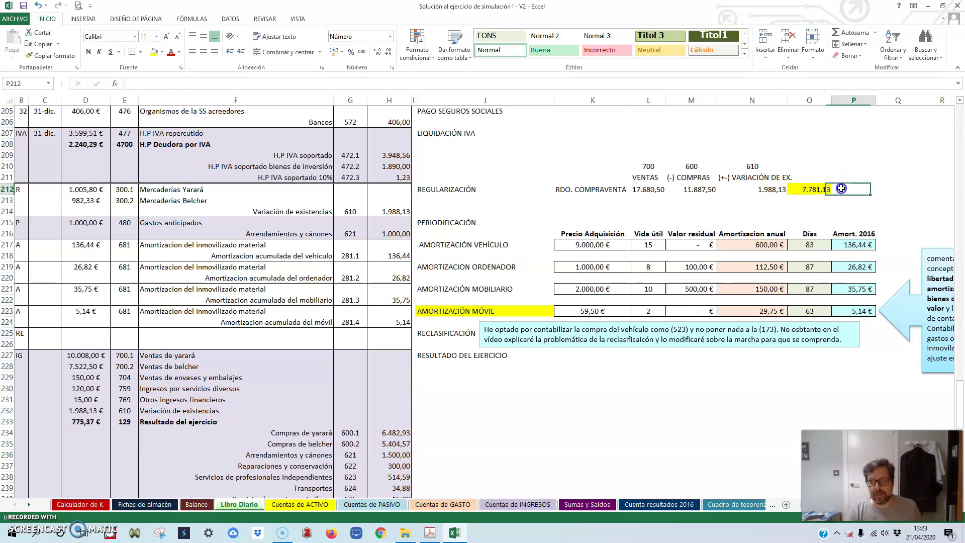
{"action": "type", "text": "="}
{"action": "left_click", "coordinate": [809, 191]}
{"action": "type", "text": "/"}
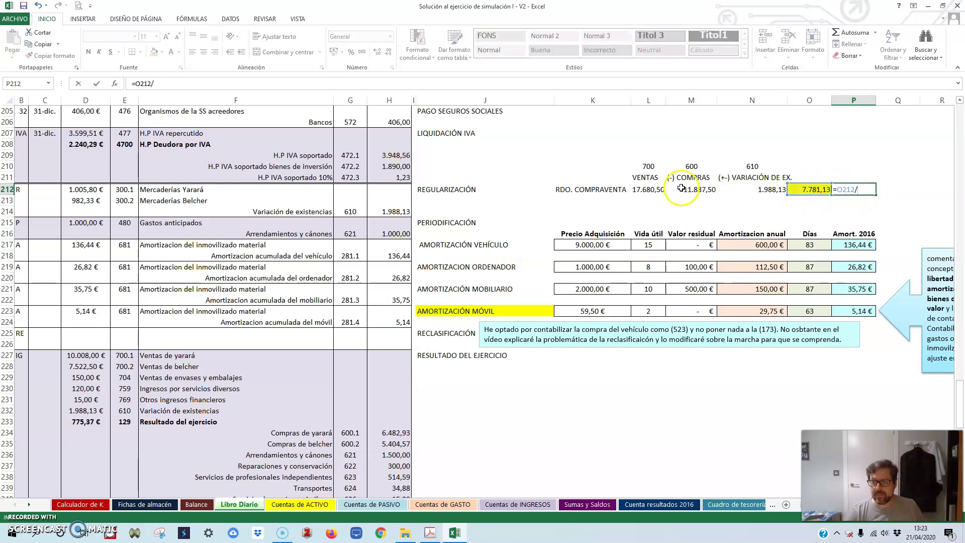
{"action": "left_click", "coordinate": [649, 189]}
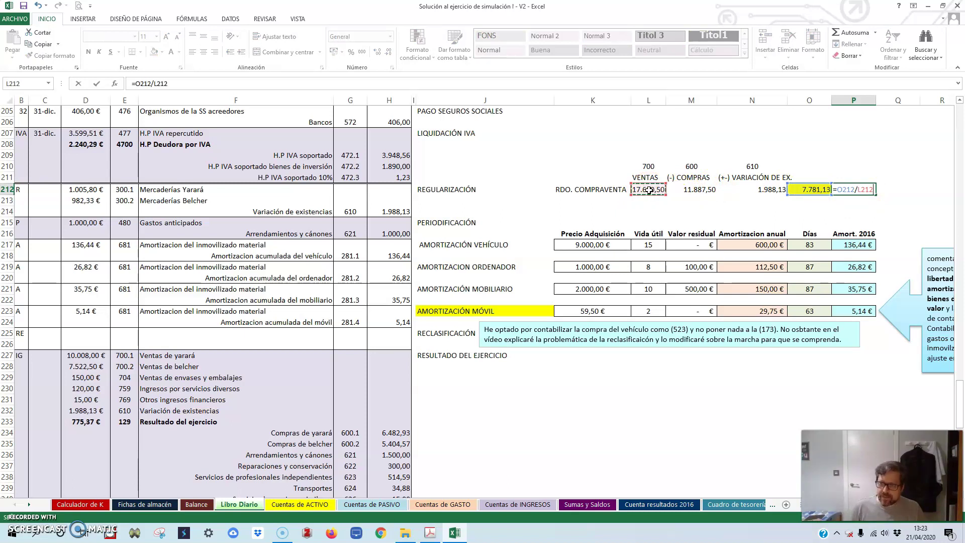
{"action": "key", "text": "Return"}
{"action": "left_click", "coordinate": [854, 190]}
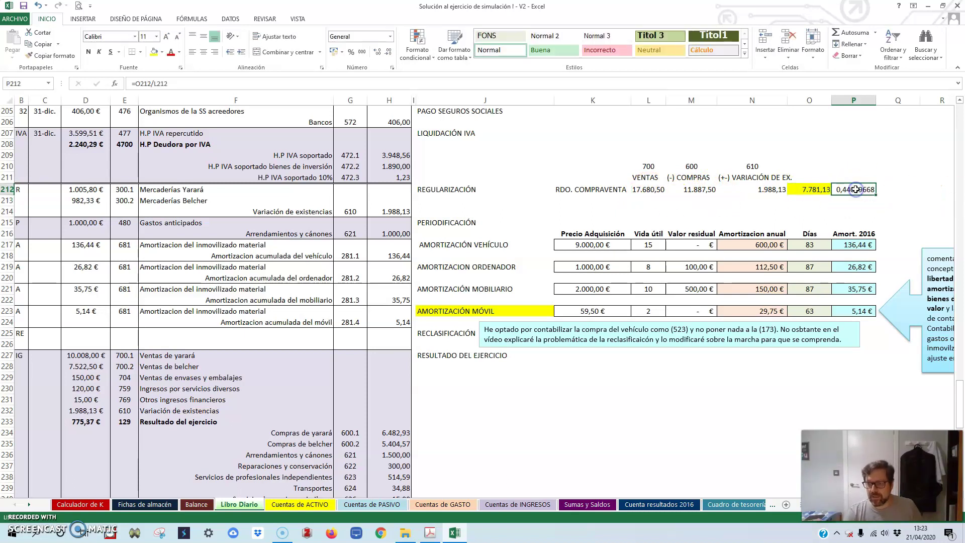
Format the margin in P212 as a percentage with two decimal places
{"action": "right_click", "coordinate": [857, 192]}
{"action": "left_click", "coordinate": [784, 348]}
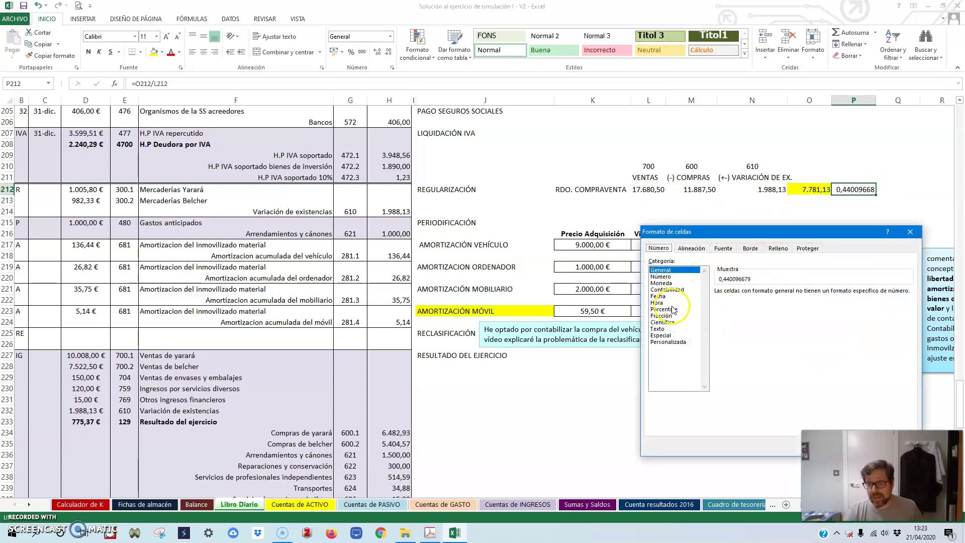
{"action": "left_click", "coordinate": [673, 310]}
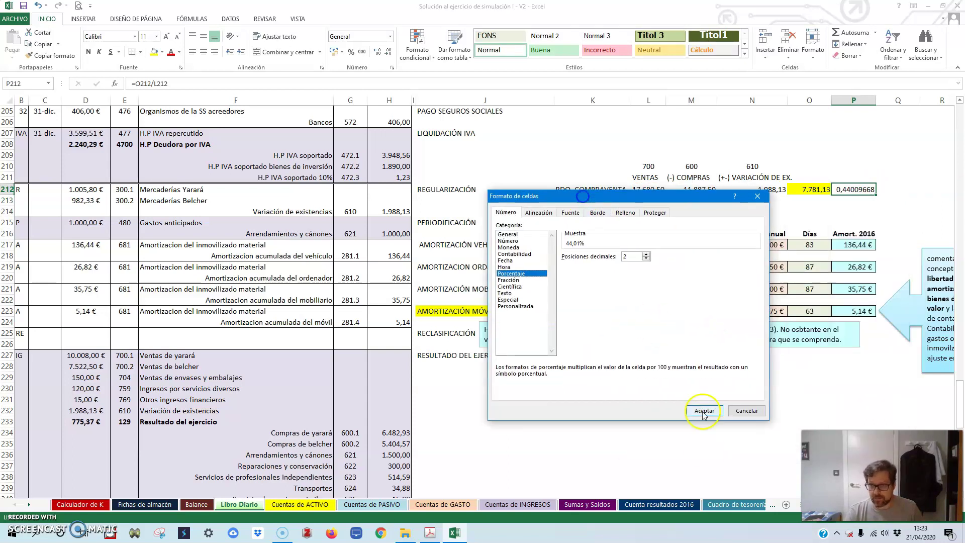
{"action": "left_click", "coordinate": [704, 411]}
{"action": "left_click", "coordinate": [860, 200]}
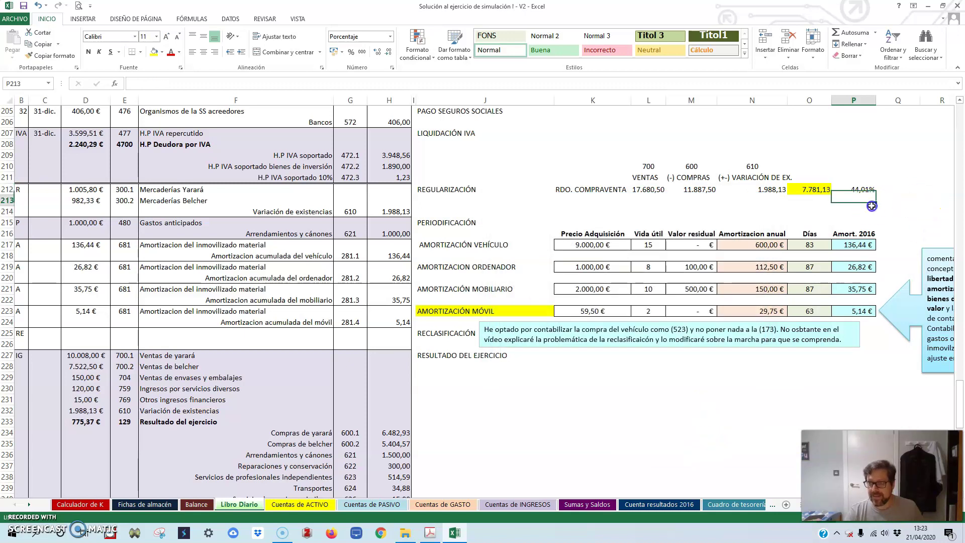
{"action": "left_click", "coordinate": [860, 191]}
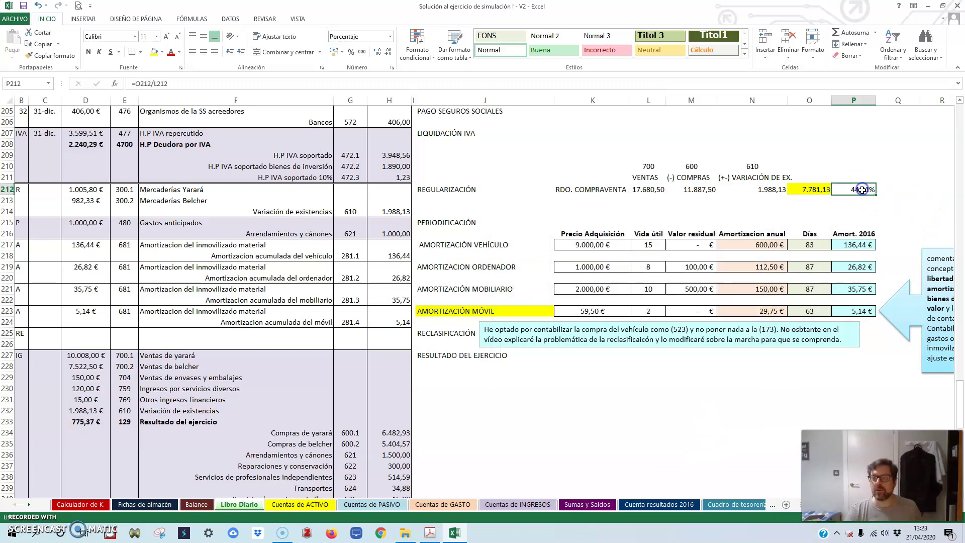
Review the sales figure, the trading result row in K211 to P212 and the stock variation source in H214
{"action": "left_click", "coordinate": [649, 192]}
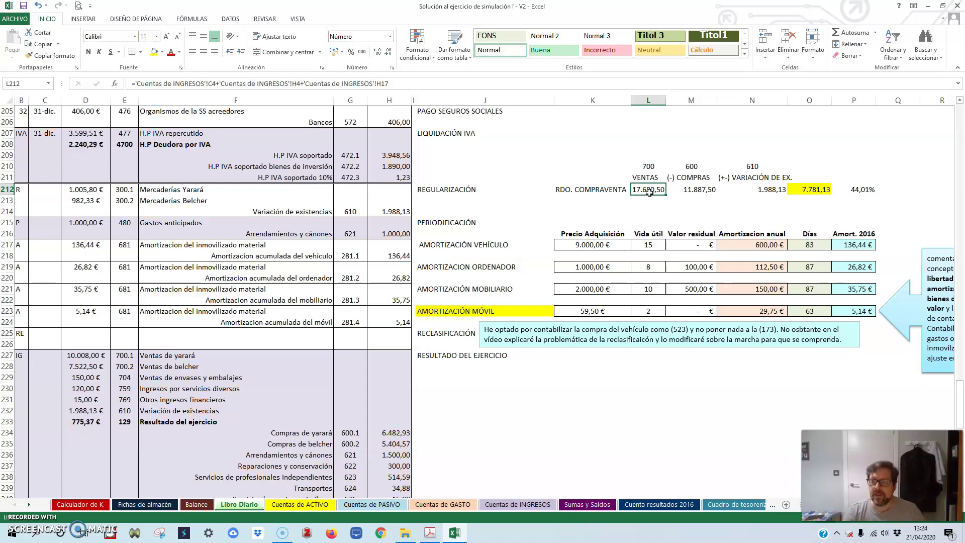
{"action": "left_click_drag", "start_coordinate": [863, 183], "coordinate": [578, 190]}
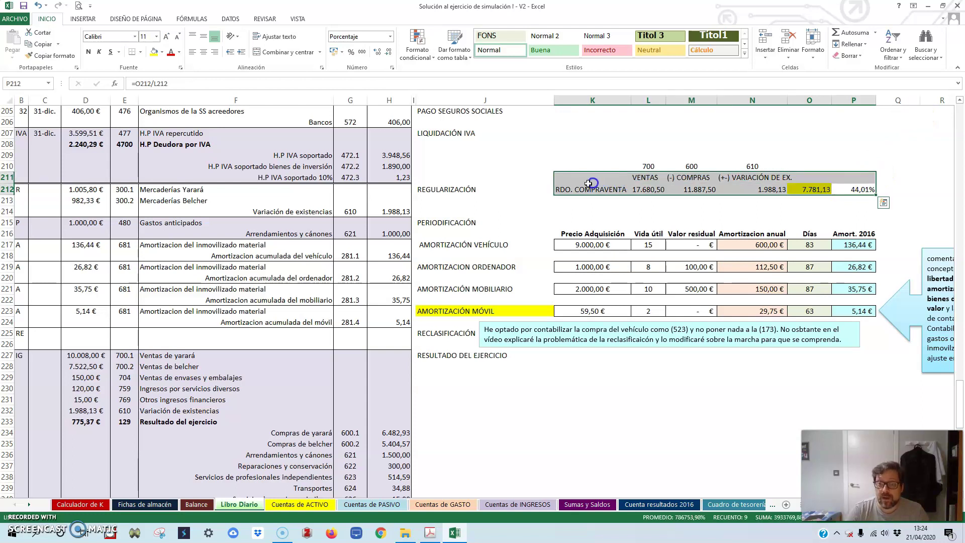
{"action": "left_click", "coordinate": [762, 190]}
{"action": "left_click", "coordinate": [385, 211]}
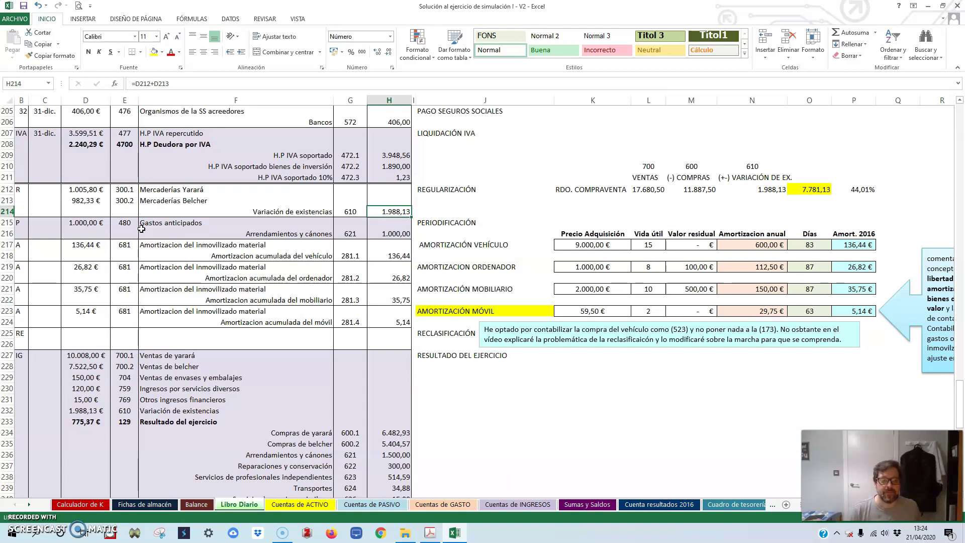
Examine the prepaid expenses entry in rows 215 and 216 and the 5-dic. rental invoice entry in rows 145 to 148
{"action": "left_click_drag", "start_coordinate": [86, 224], "coordinate": [395, 231]}
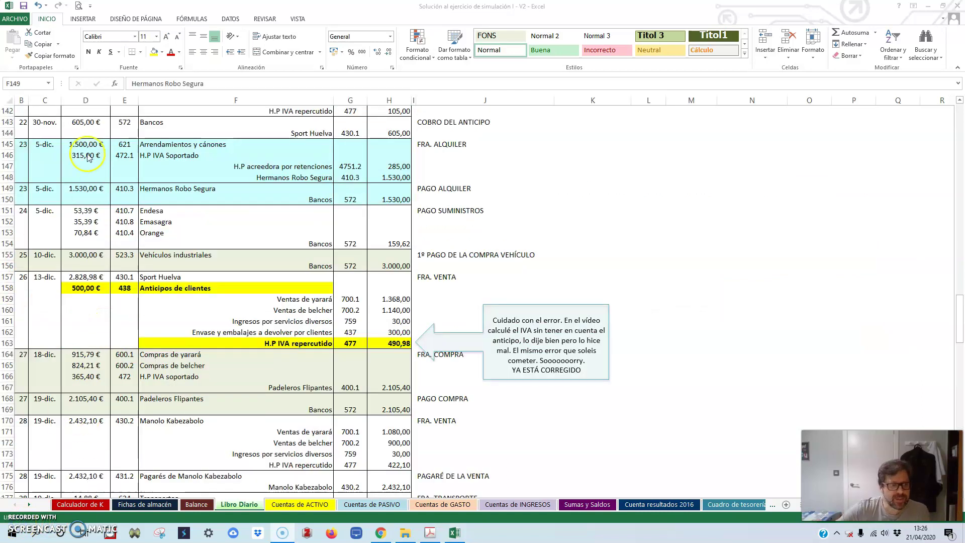
{"action": "left_click", "coordinate": [17, 144]}
{"action": "left_click_drag", "start_coordinate": [16, 144], "coordinate": [403, 177]}
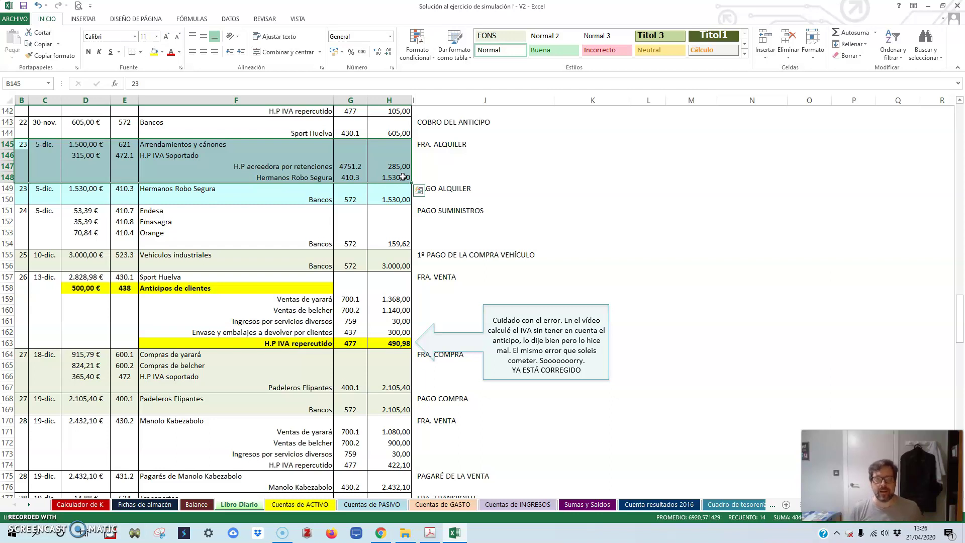
Switch to the Jamboard in Chrome and compare its December-to-February rent timeline with the rental invoice entry in the Excel journal
{"action": "left_click", "coordinate": [497, 528]}
{"action": "left_click", "coordinate": [382, 532]}
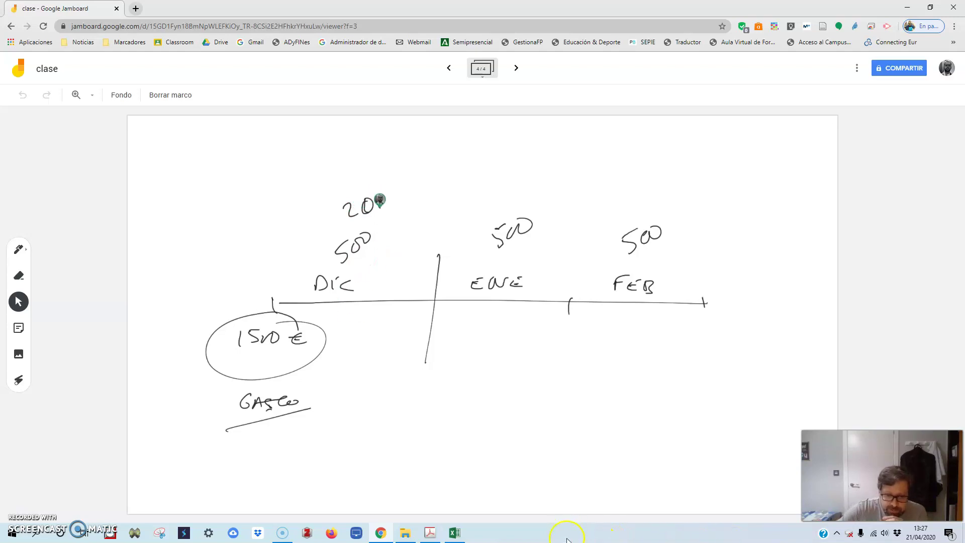
{"action": "left_click", "coordinate": [454, 533]}
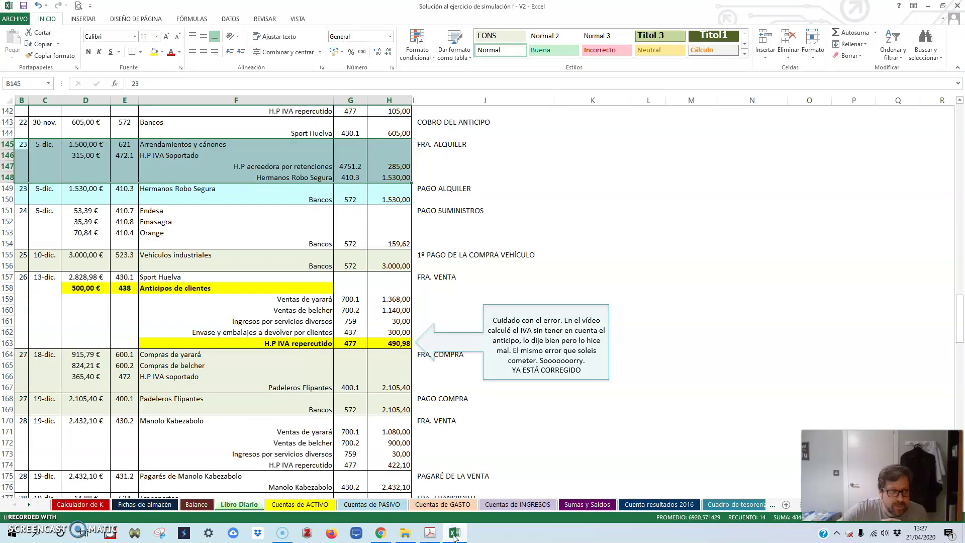
{"action": "left_click", "coordinate": [454, 535]}
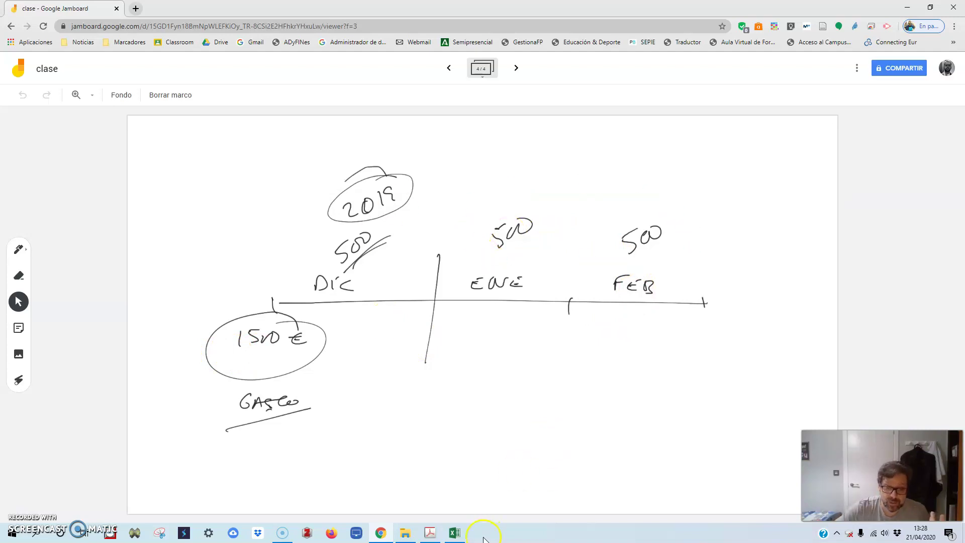
Return to the Excel journal and examine the rent accrual entry in rows 215 and 216, covering accounts 480 and 621
{"action": "left_click", "coordinate": [454, 533]}
{"action": "scroll", "coordinate": [446, 332], "scroll_direction": "down", "scroll_amount": 7}
{"action": "scroll", "coordinate": [437, 327], "scroll_direction": "down", "scroll_amount": 11}
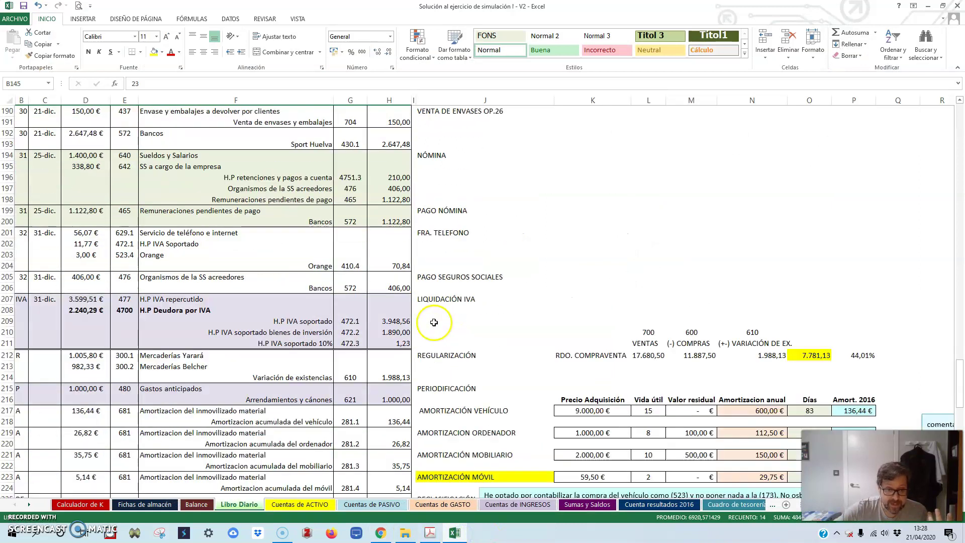
{"action": "scroll", "coordinate": [200, 329], "scroll_direction": "up", "scroll_amount": 2}
{"action": "scroll", "coordinate": [200, 329], "scroll_direction": "down", "scroll_amount": 1}
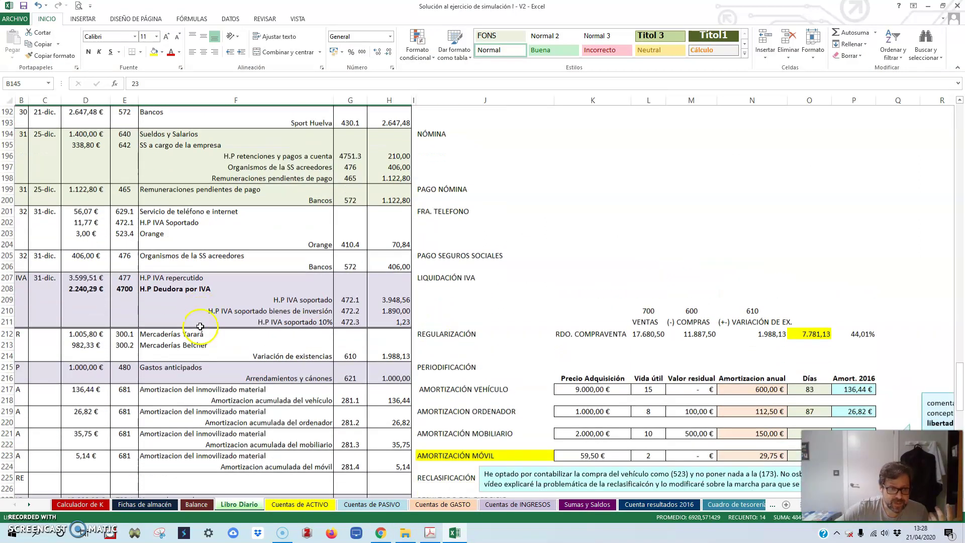
{"action": "left_click", "coordinate": [90, 355]}
{"action": "left_click", "coordinate": [351, 366]}
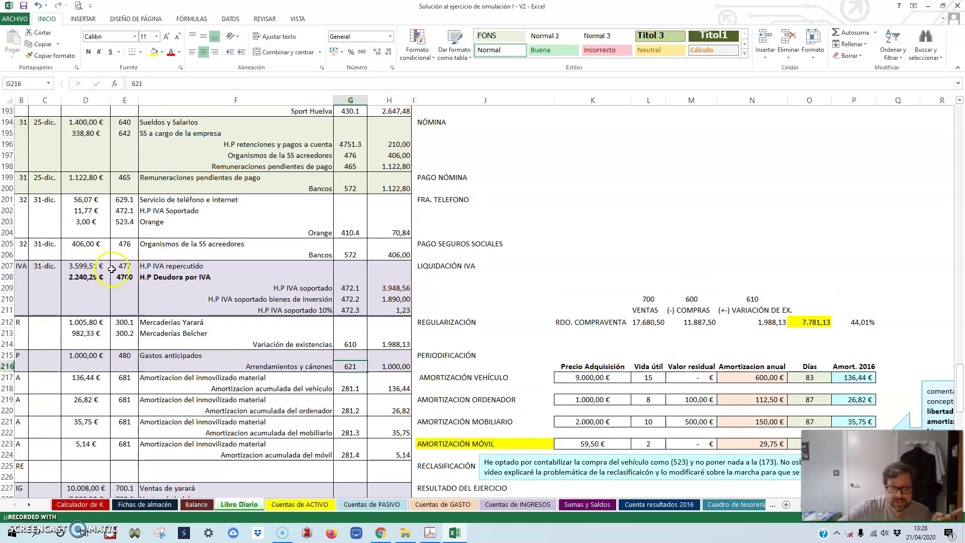
{"action": "left_click", "coordinate": [383, 369]}
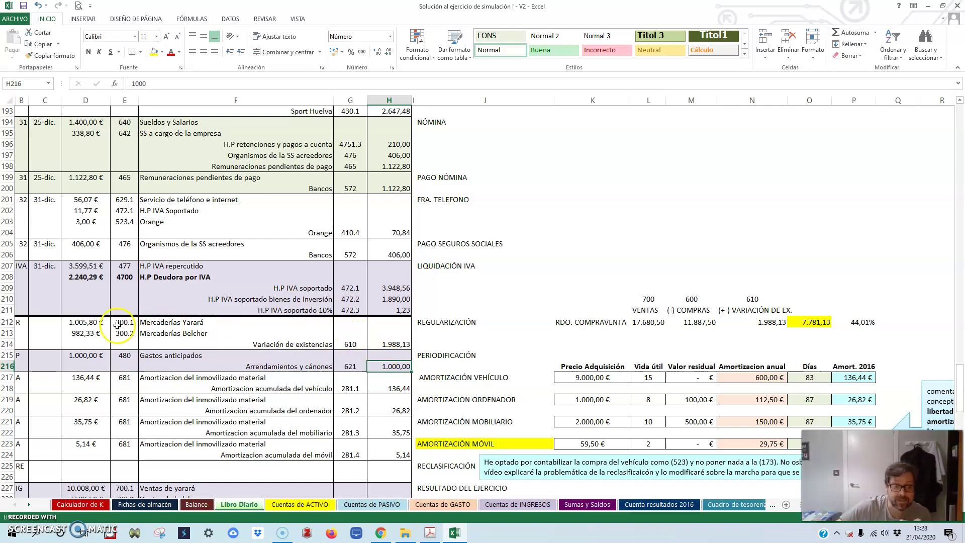
{"action": "left_click", "coordinate": [123, 355]}
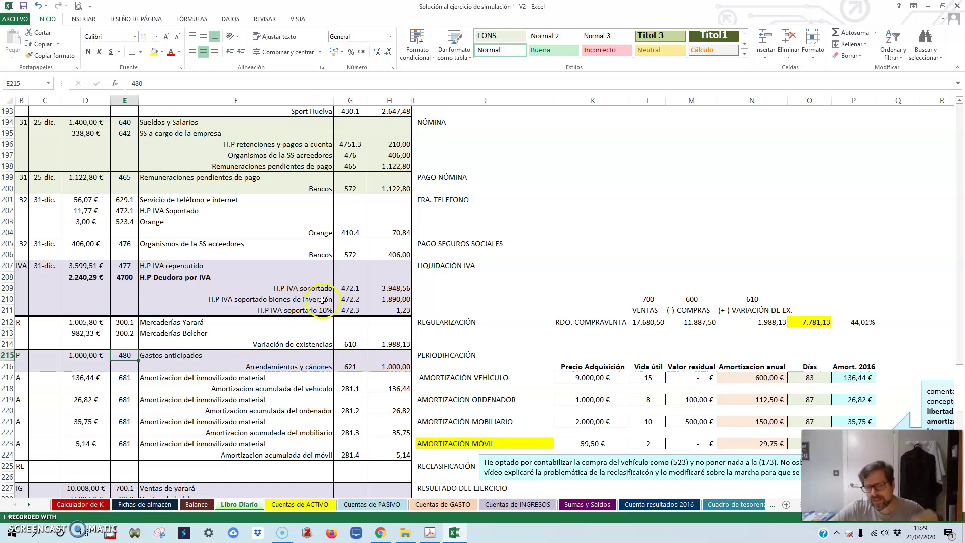
Review the amortization entries in rows 217 to 224 and the empty reclassification entry in rows 225 and 226
{"action": "scroll", "coordinate": [317, 312], "scroll_direction": "down", "scroll_amount": 1}
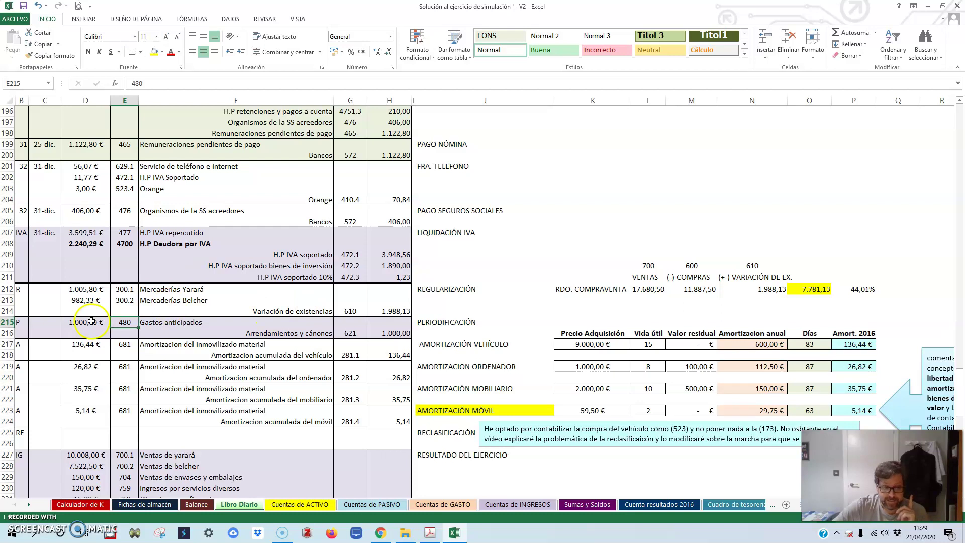
{"action": "left_click_drag", "start_coordinate": [20, 345], "coordinate": [374, 421]}
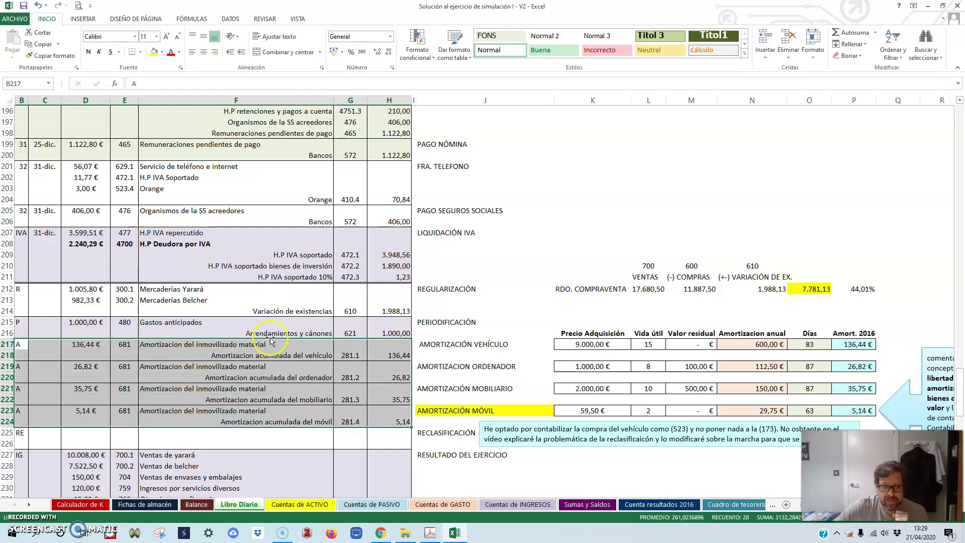
{"action": "scroll", "coordinate": [270, 341], "scroll_direction": "down", "scroll_amount": 2}
{"action": "left_click", "coordinate": [277, 373]}
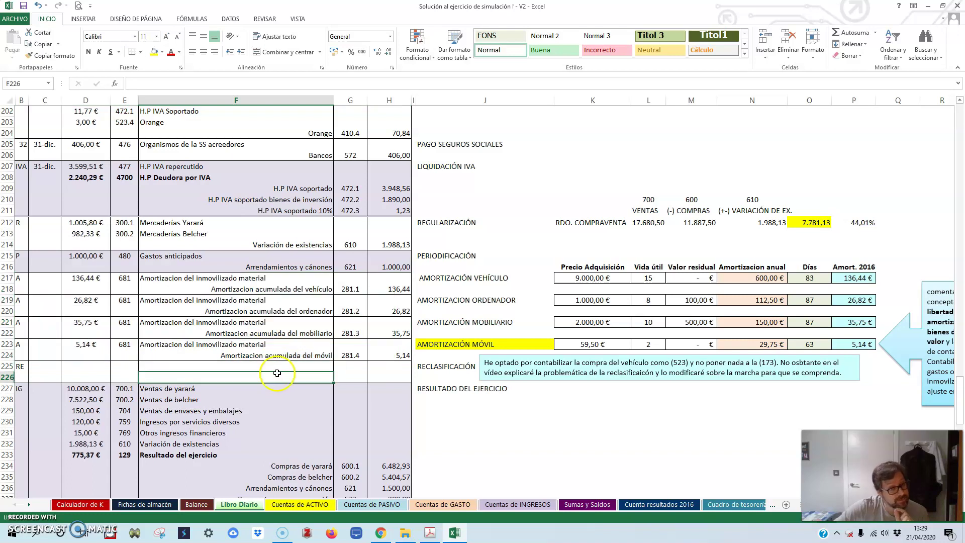
{"action": "left_click", "coordinate": [280, 368]}
{"action": "left_click", "coordinate": [281, 376]}
Look through the year-end result, corporate tax and closing entries, and return to the amortization entries
{"action": "scroll", "coordinate": [284, 372], "scroll_direction": "down", "scroll_amount": 2}
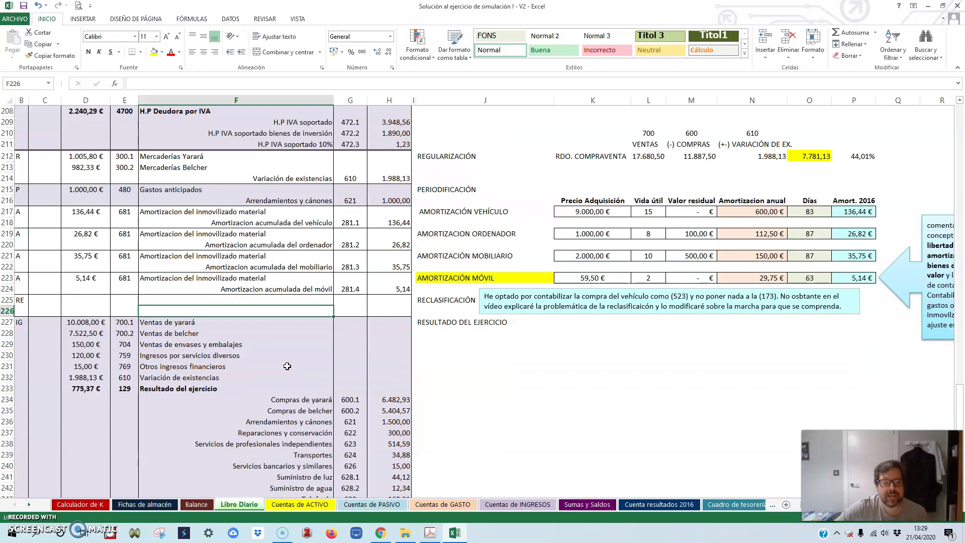
{"action": "scroll", "coordinate": [287, 366], "scroll_direction": "down", "scroll_amount": 7}
{"action": "left_click", "coordinate": [292, 351]}
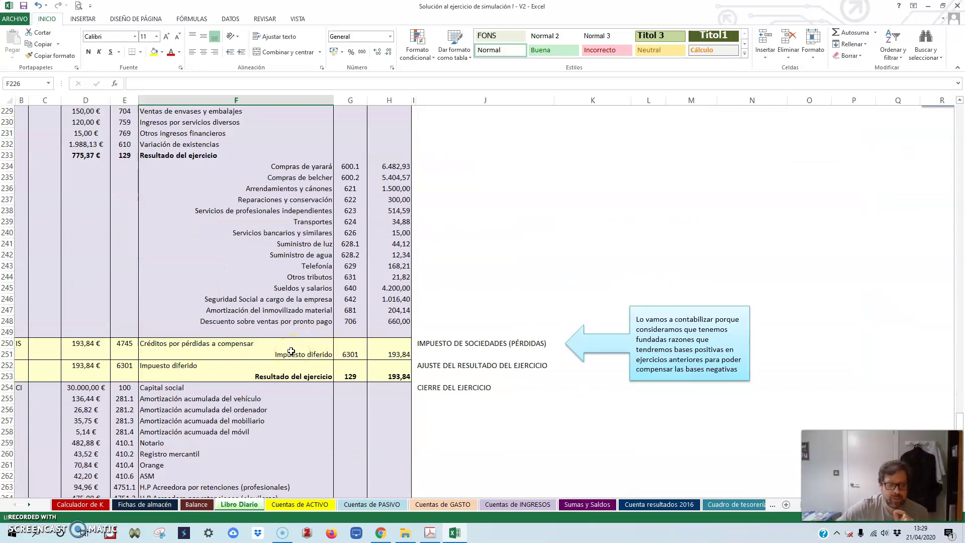
{"action": "left_click", "coordinate": [296, 339]}
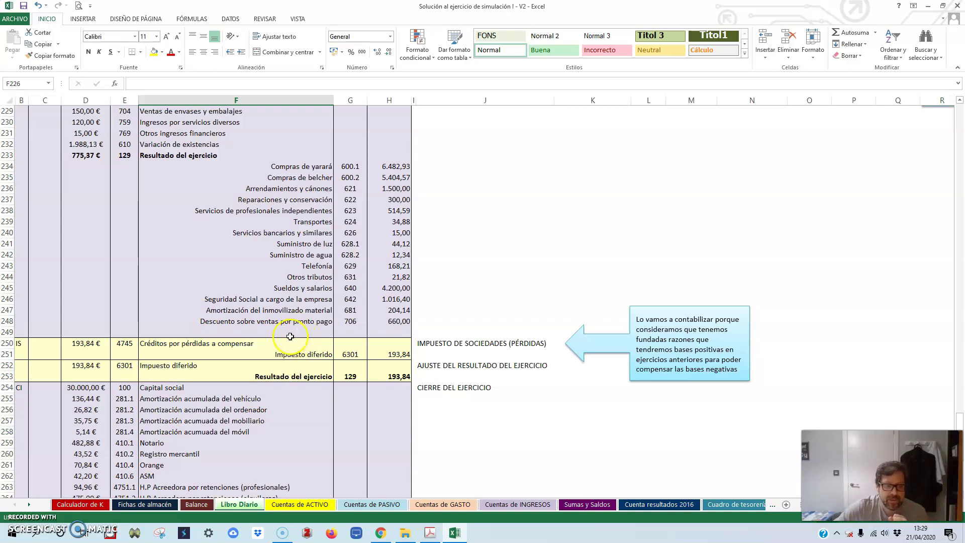
{"action": "scroll", "coordinate": [286, 340], "scroll_direction": "down", "scroll_amount": 3}
{"action": "left_click", "coordinate": [284, 341]}
{"action": "scroll", "coordinate": [284, 341], "scroll_direction": "up", "scroll_amount": 13}
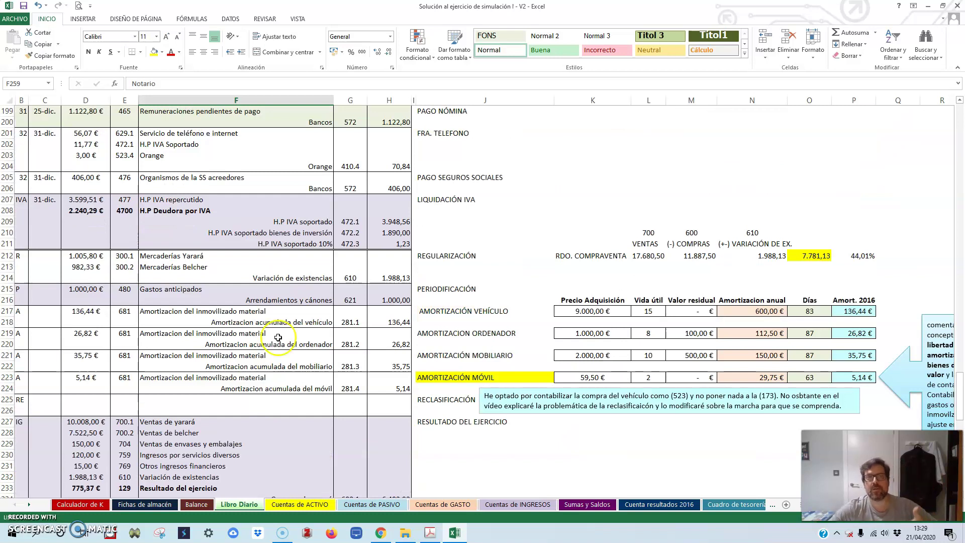
{"action": "left_click", "coordinate": [265, 316]}
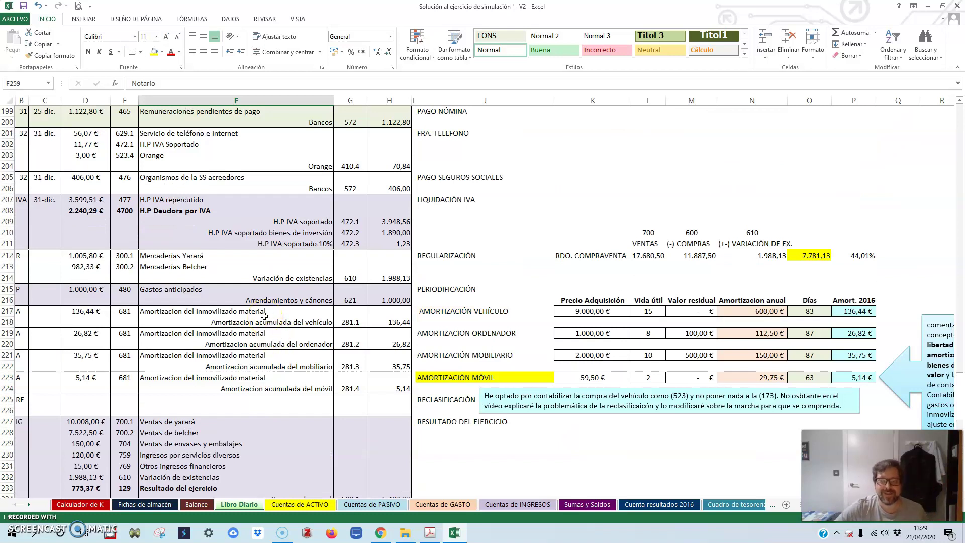